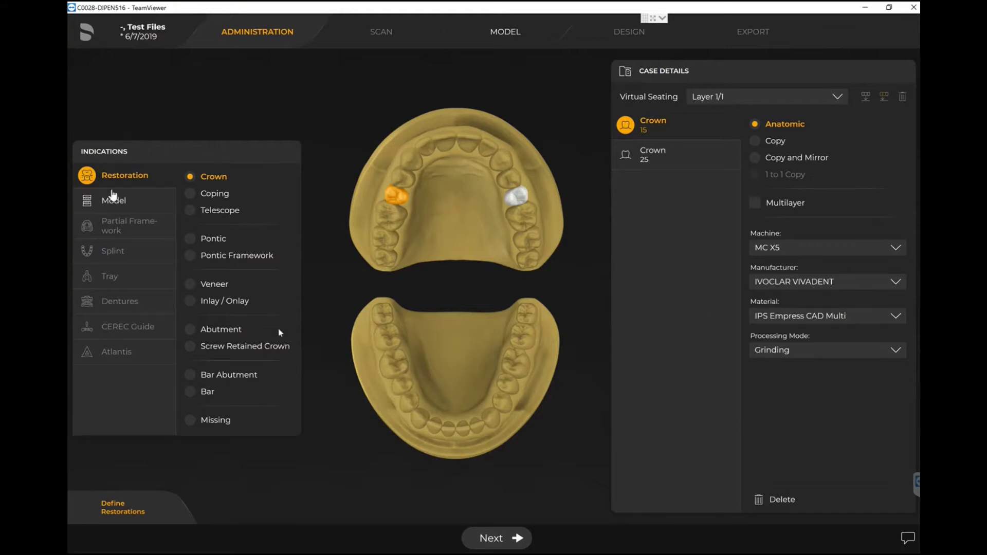
# Choose the Model indication category in place of Restoration
pyautogui.click(112, 200)
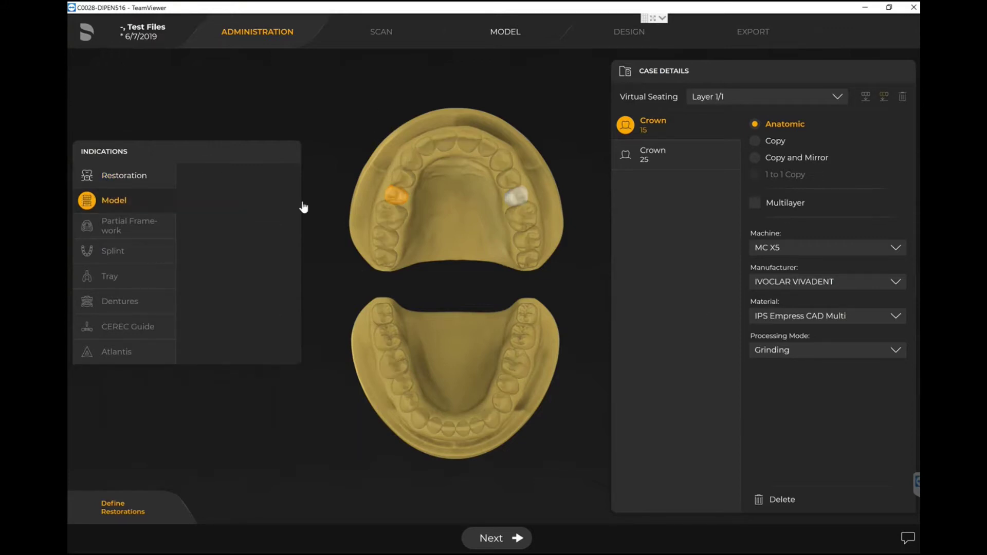
# Mark the upper and lower jaws as models on Primeprint with Primeprint Model material
pyautogui.click(411, 169)
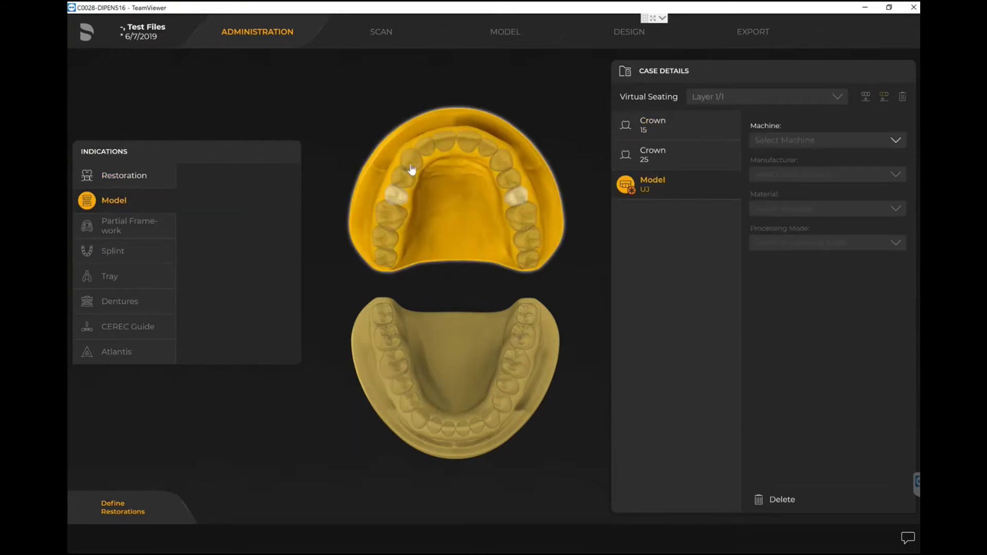
pyautogui.click(450, 332)
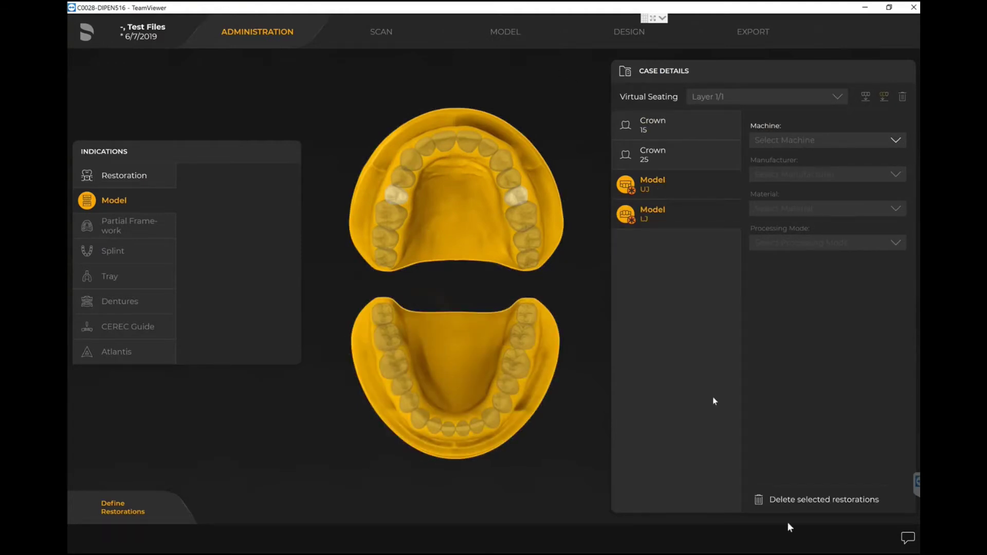
pyautogui.click(782, 144)
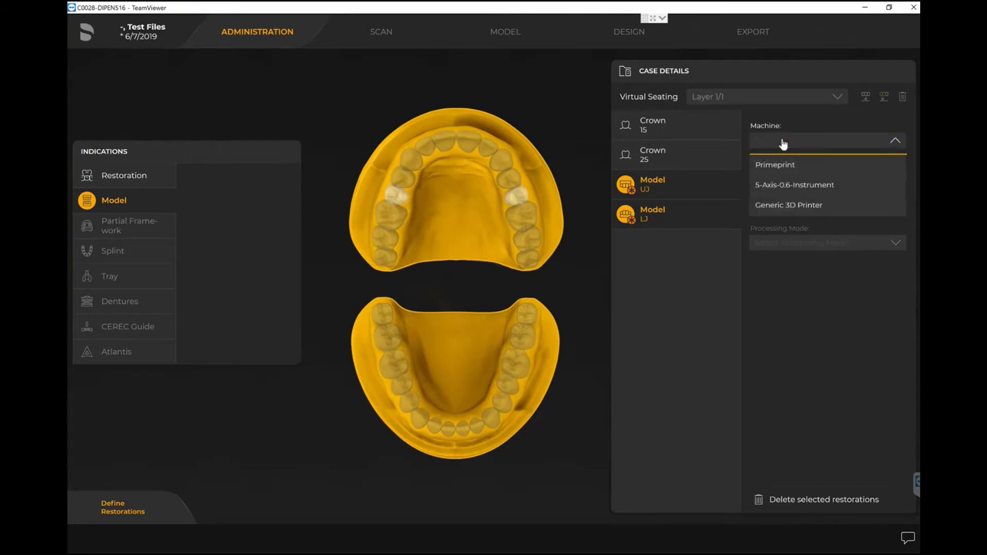
pyautogui.click(785, 166)
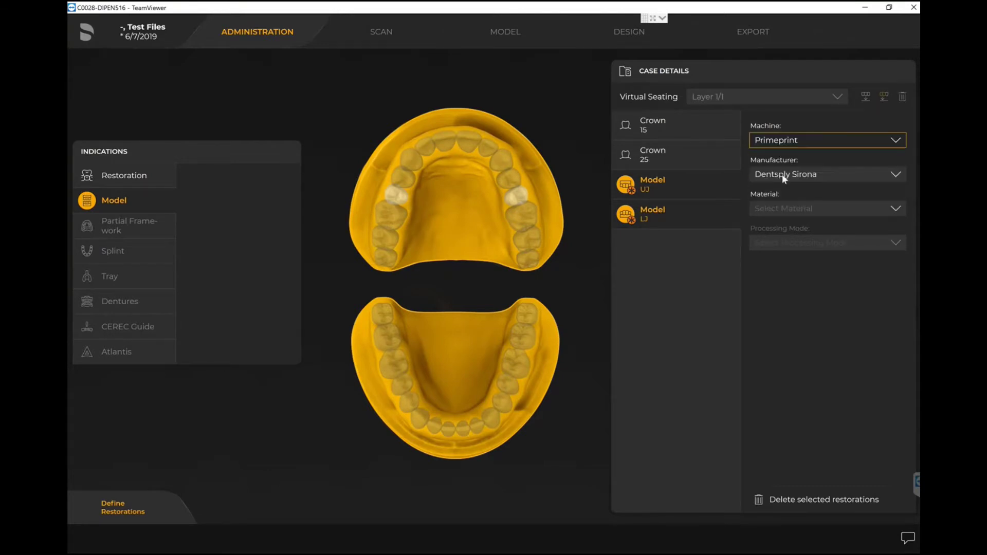
pyautogui.click(784, 211)
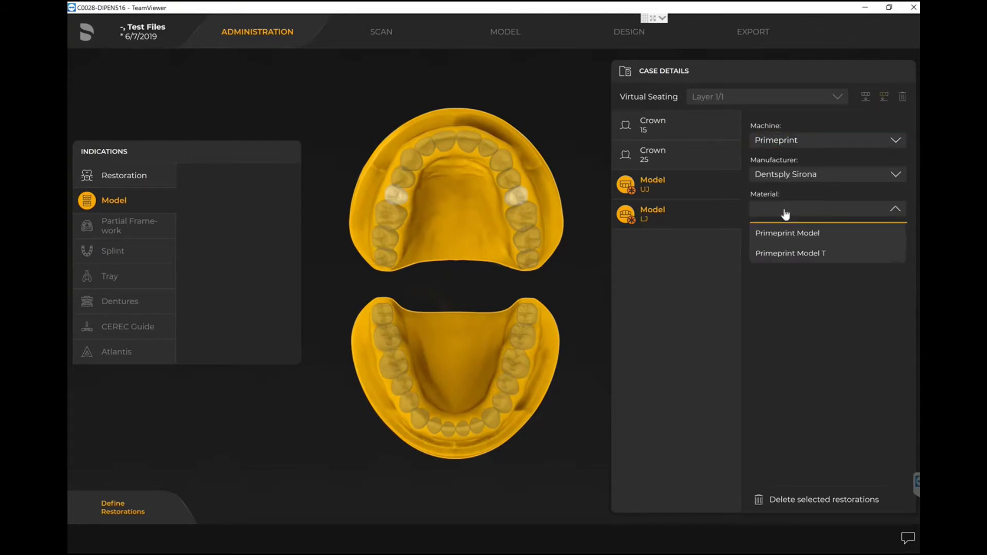
pyautogui.click(820, 234)
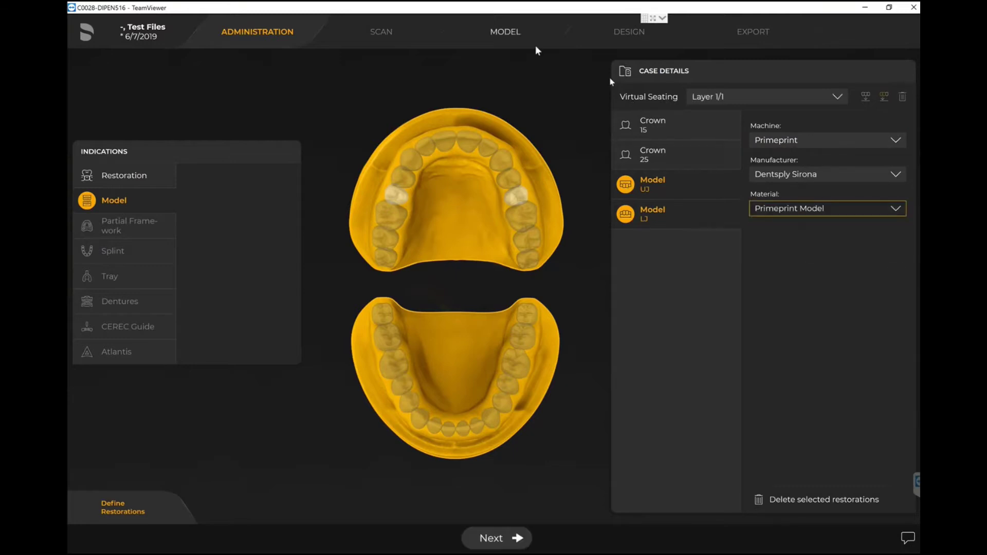
pyautogui.click(511, 35)
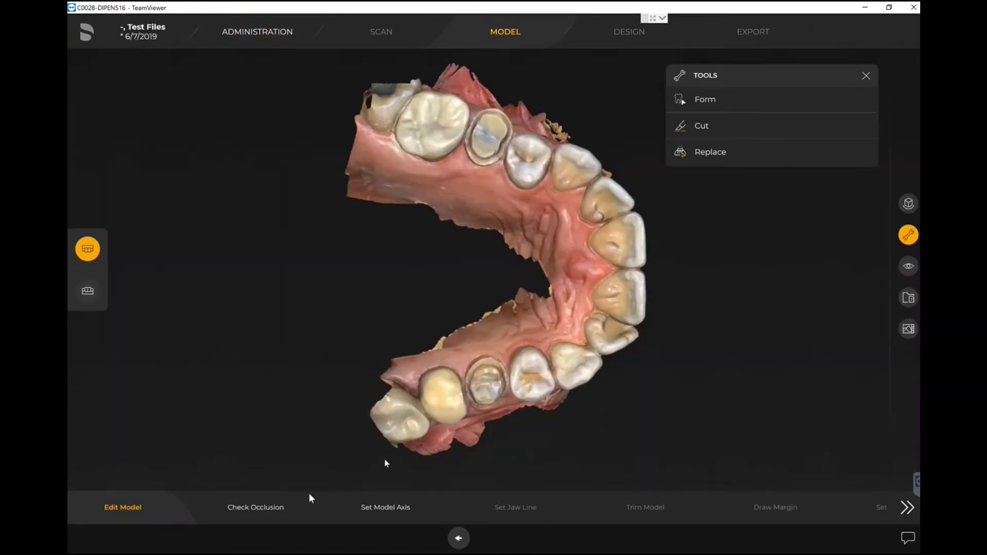
# Run Check Occlusion and view both jaws' bite from the front
pyautogui.click(254, 510)
pyautogui.click(574, 326)
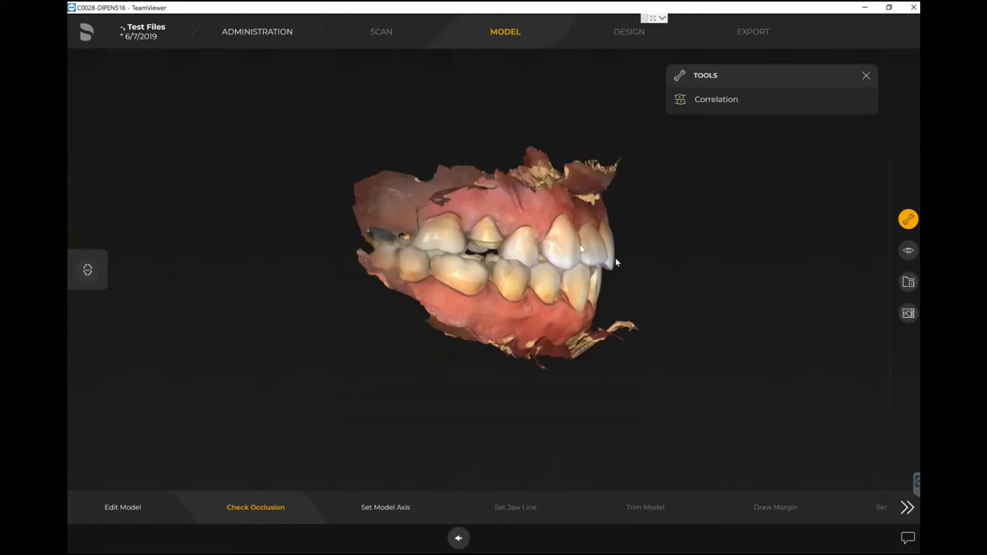
pyautogui.moveTo(615, 260); pyautogui.dragTo(481, 263)
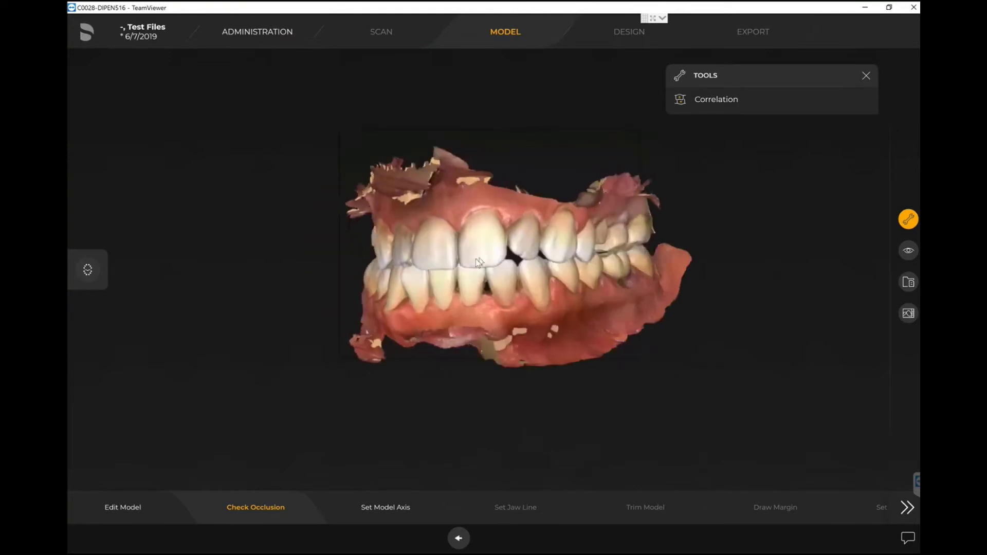
pyautogui.click(389, 509)
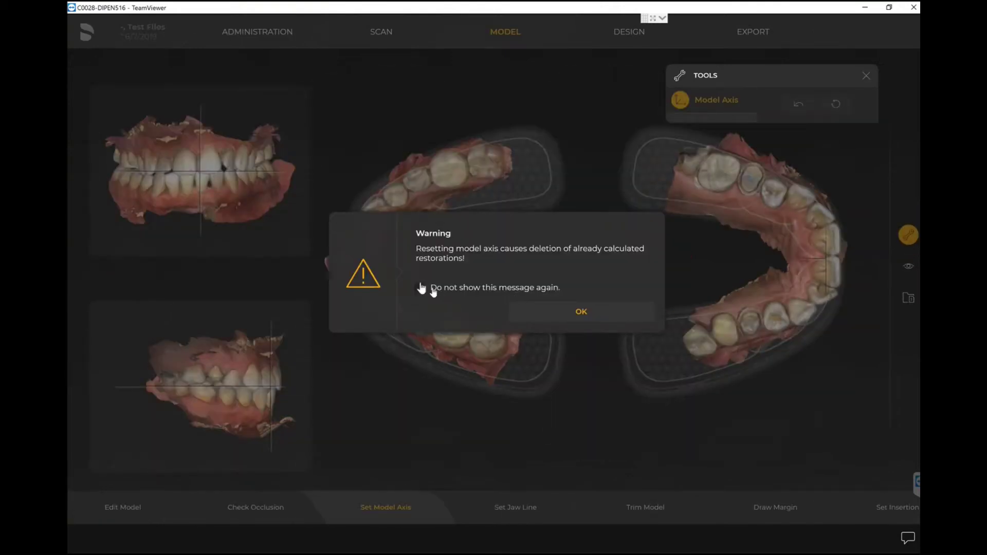
# Accept the model axis alignment, suppressing its warning for future cases
pyautogui.click(420, 287)
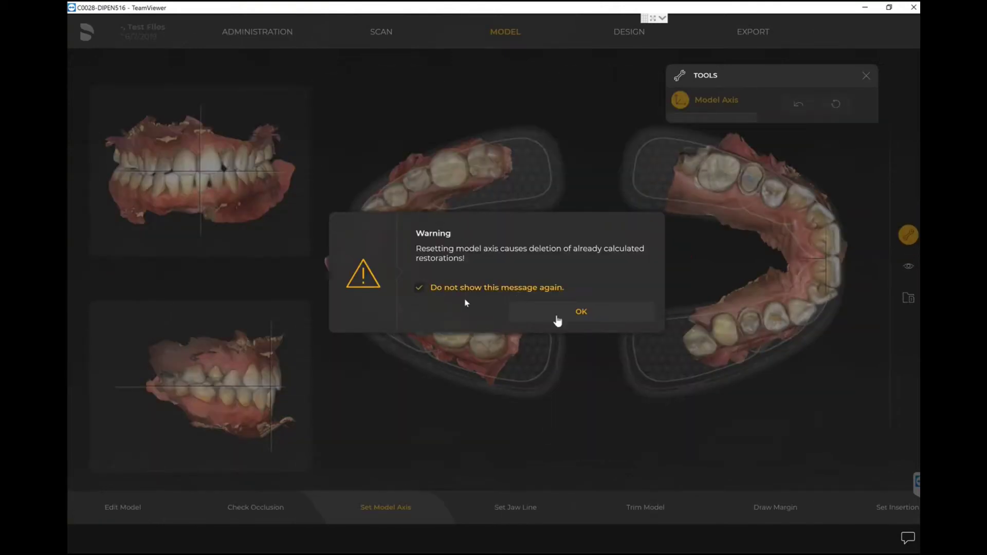
pyautogui.click(582, 313)
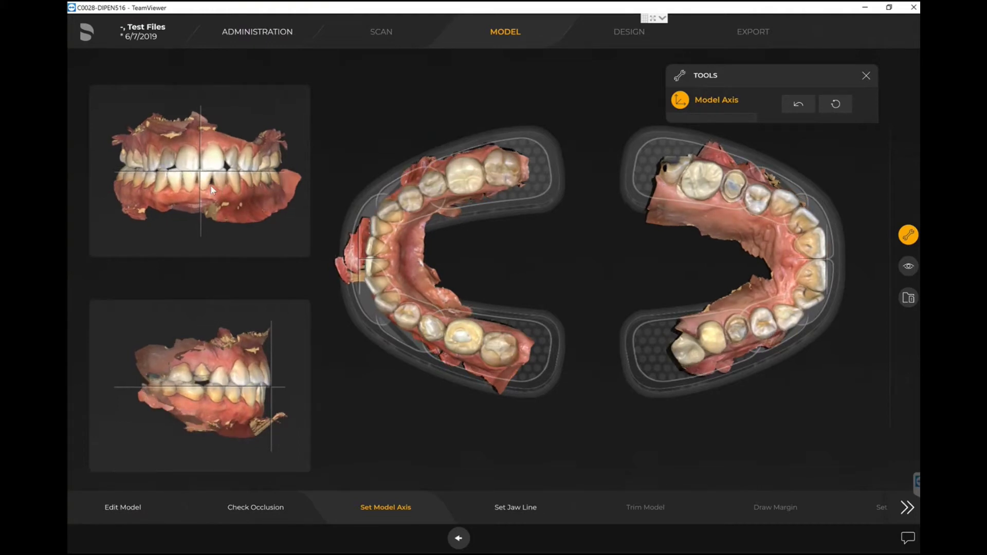
pyautogui.click(513, 511)
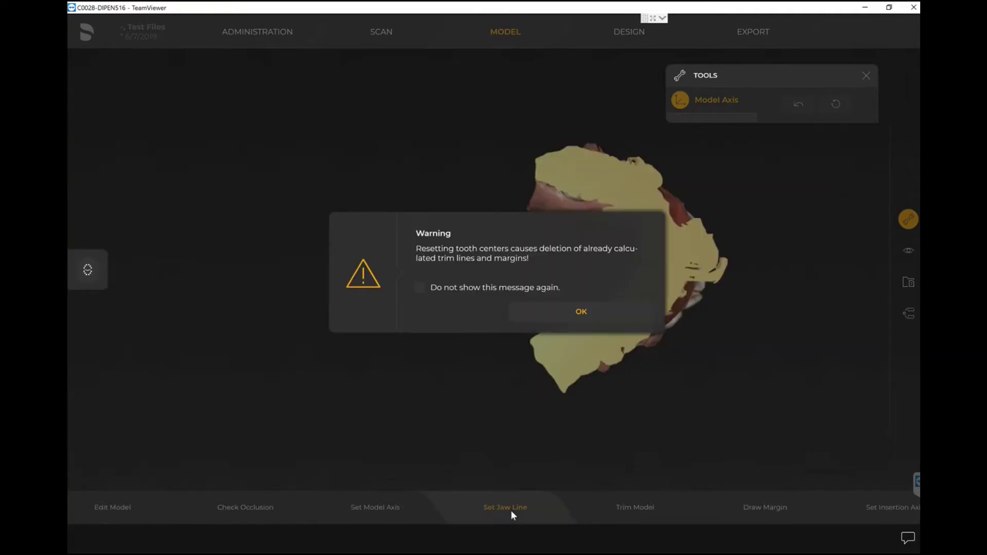
# Drag the upper jaw-line points onto the tooth centres, pulling both ends inward
pyautogui.click(425, 289)
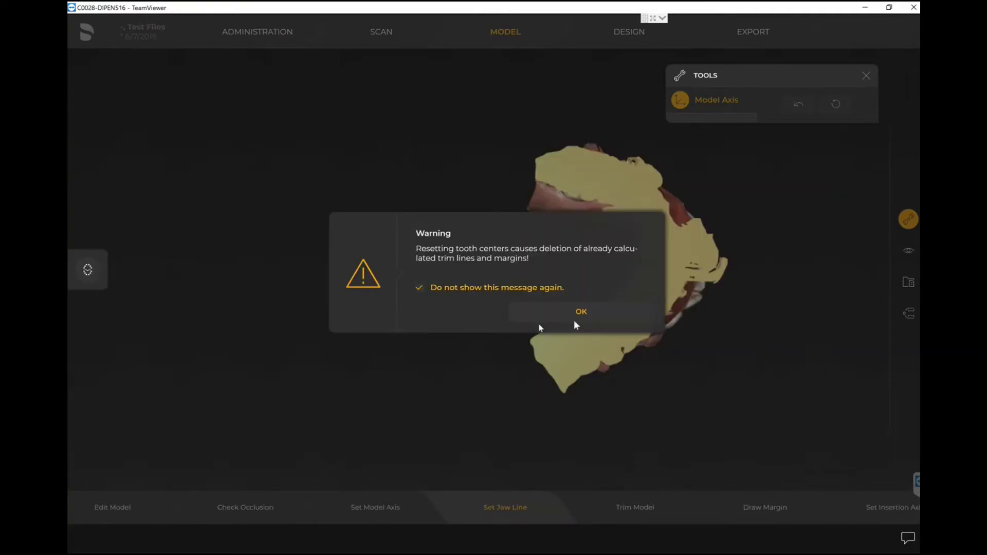
pyautogui.click(578, 313)
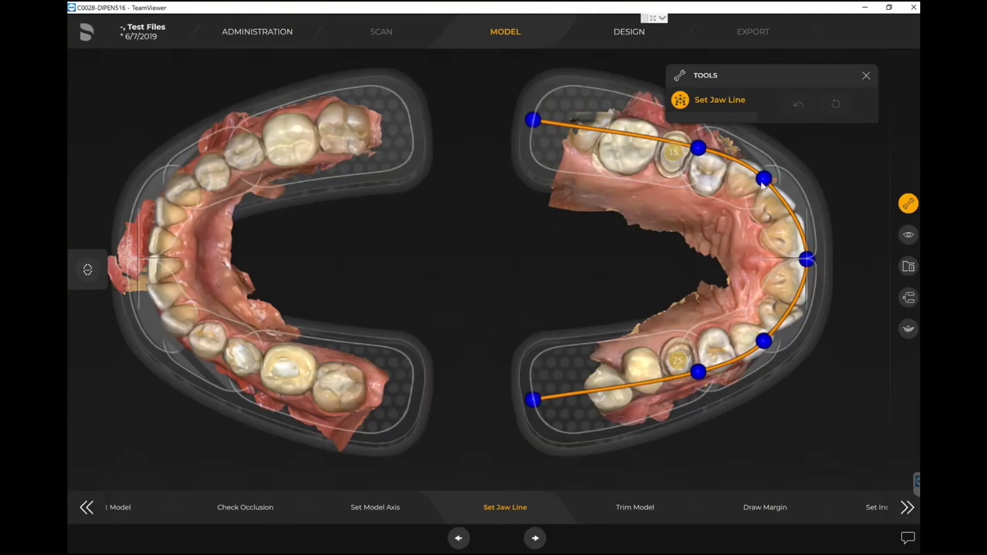
pyautogui.moveTo(805, 259); pyautogui.dragTo(799, 260)
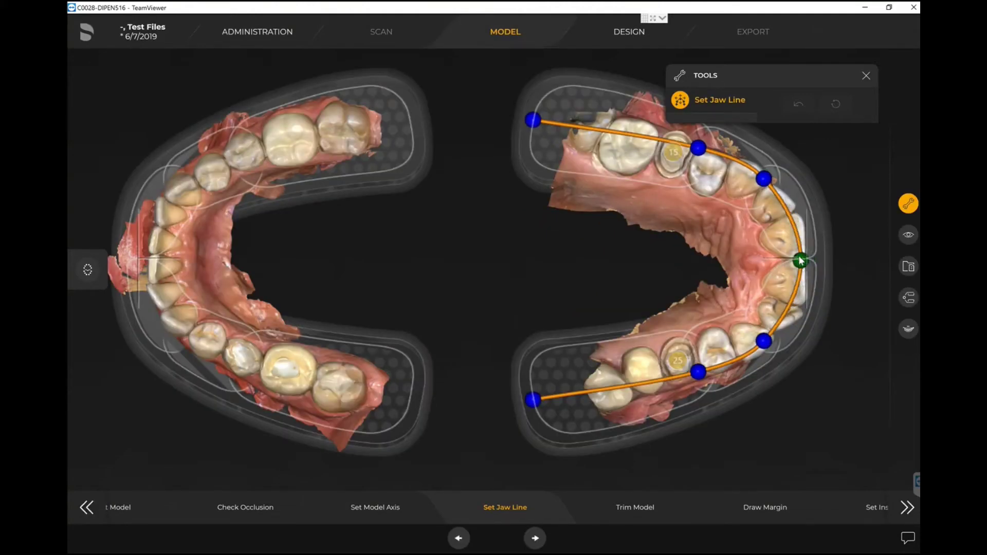
pyautogui.moveTo(764, 177); pyautogui.dragTo(662, 143)
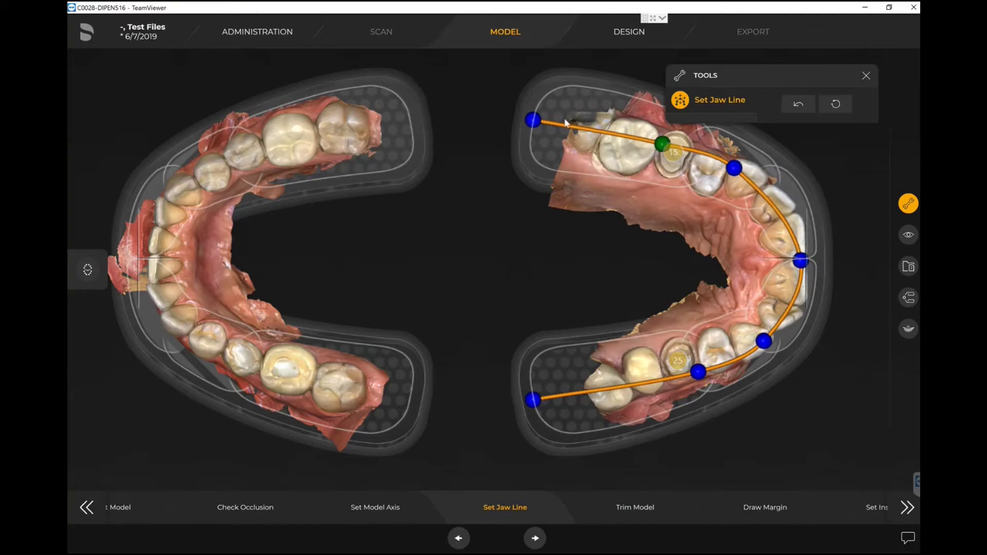
pyautogui.moveTo(532, 119); pyautogui.dragTo(576, 115)
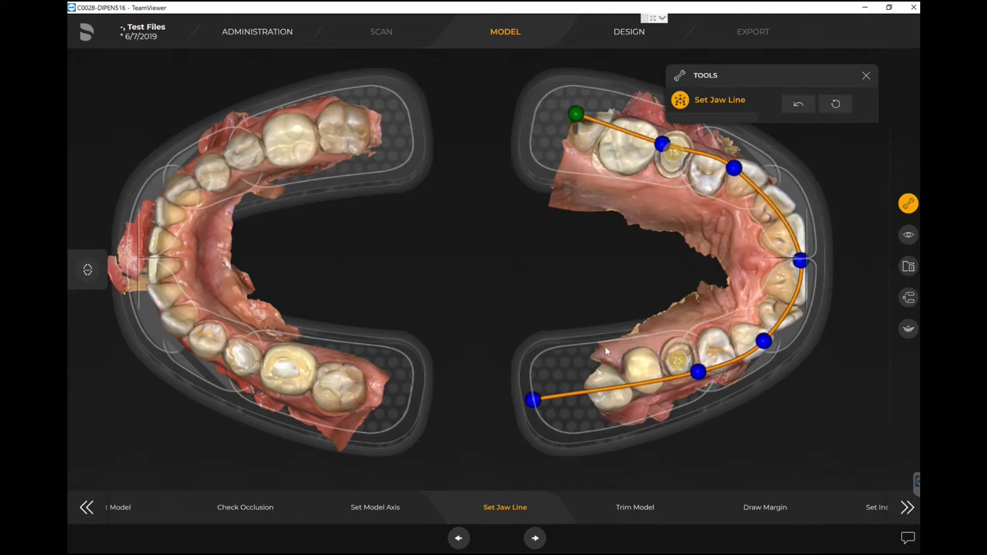
pyautogui.moveTo(534, 398); pyautogui.dragTo(590, 392)
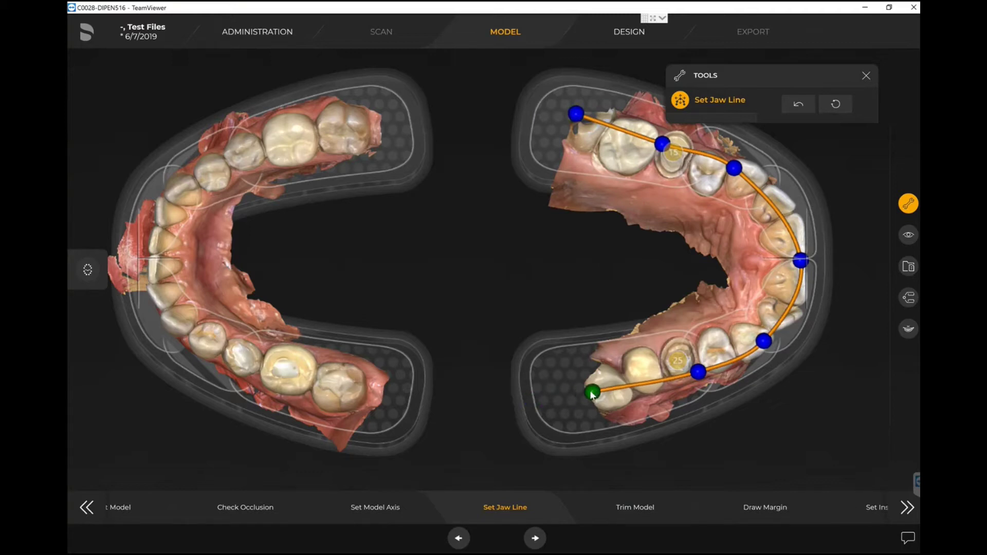
pyautogui.moveTo(698, 371); pyautogui.dragTo(670, 371)
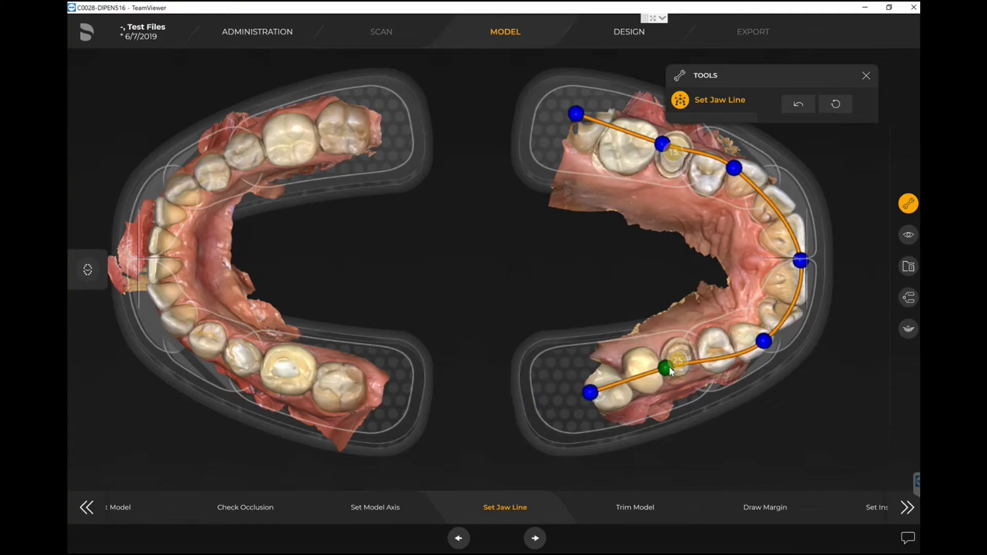
pyautogui.moveTo(764, 341); pyautogui.dragTo(741, 348)
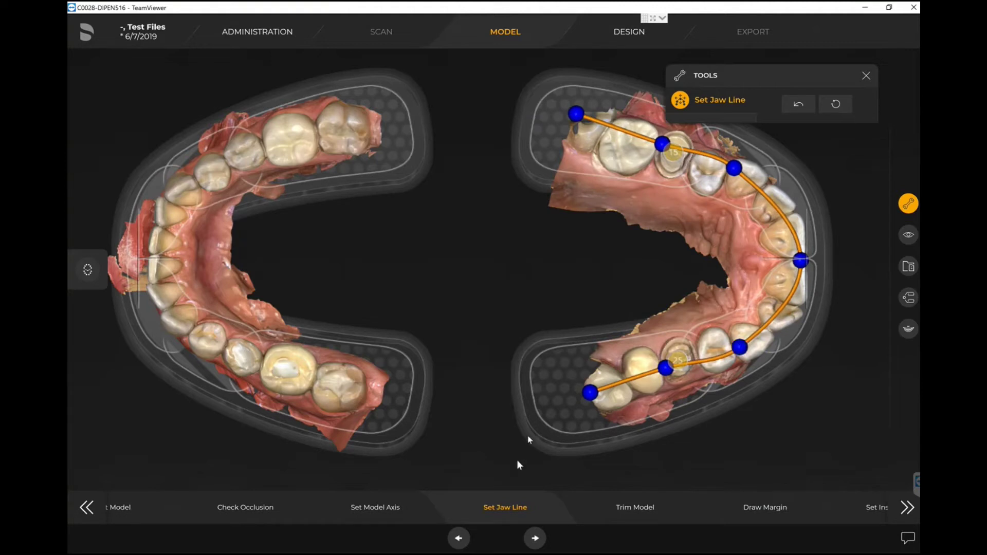
# Advance past Trim Model to Draw Margin and review margins on teeth 25 and 15
pyautogui.click(640, 506)
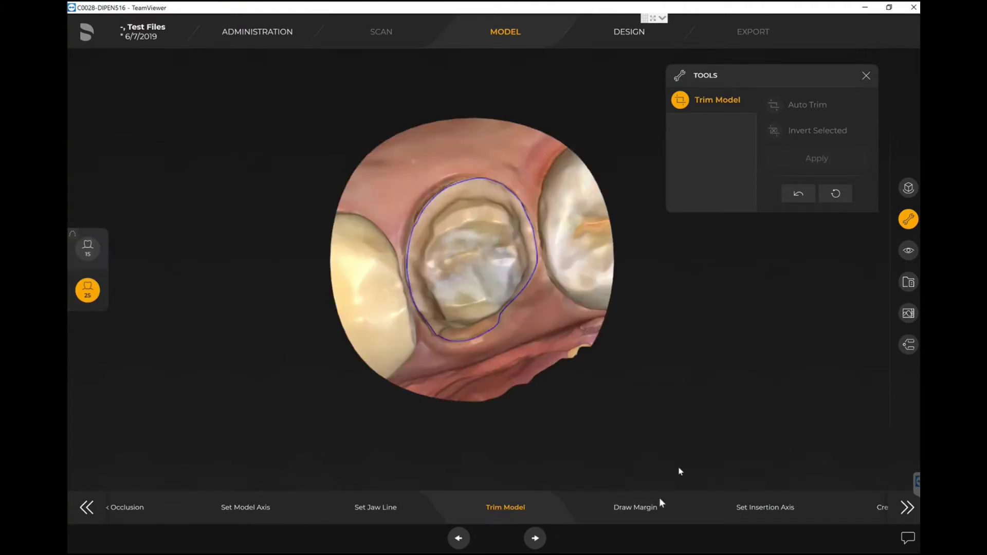
pyautogui.click(649, 508)
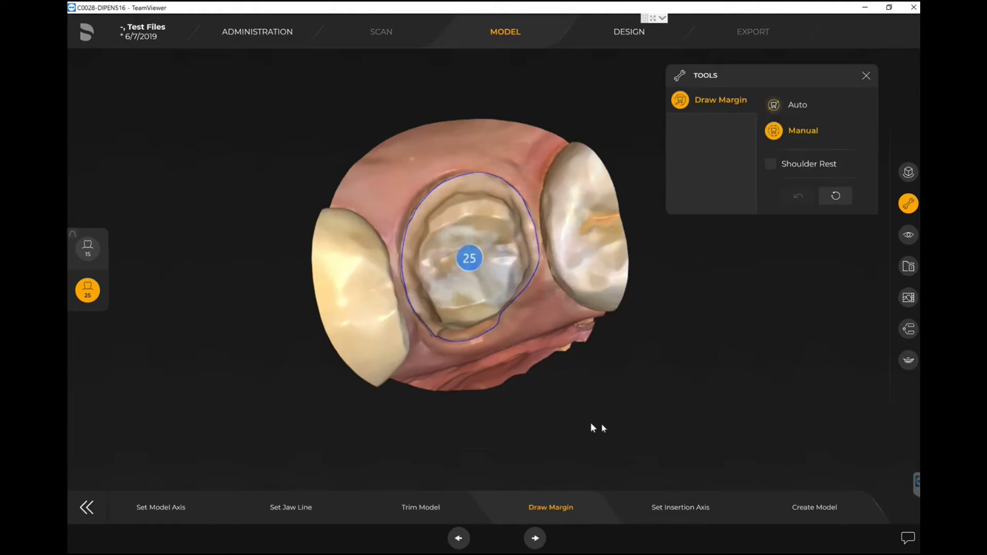
pyautogui.moveTo(570, 416)
pyautogui.mouseDown(button='right')
pyautogui.moveTo(520, 361)
pyautogui.moveTo(588, 387)
pyautogui.moveTo(625, 363)
pyautogui.moveTo(643, 425)
pyautogui.moveTo(627, 364)
pyautogui.mouseUp(button='right')
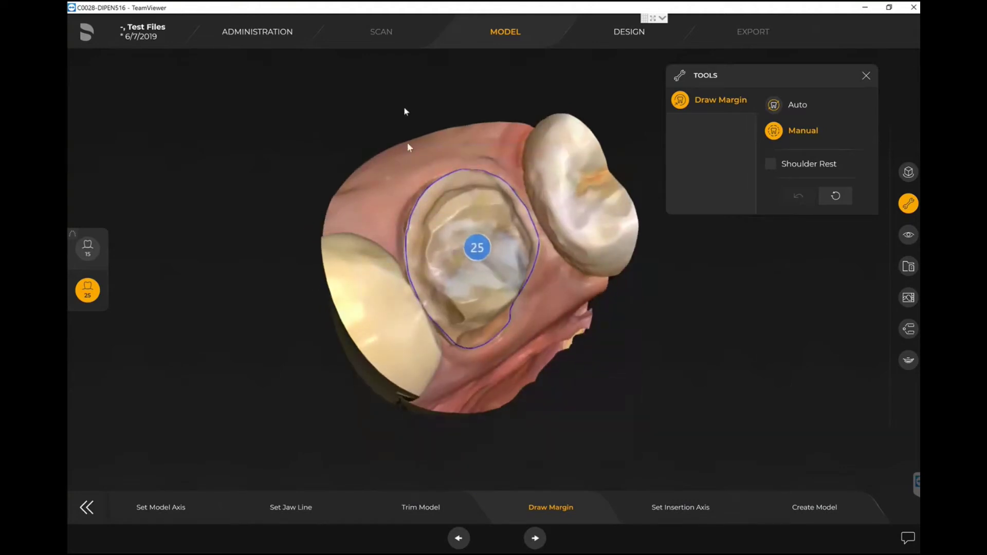
pyautogui.moveTo(408, 144); pyautogui.dragTo(418, 182, button='right')
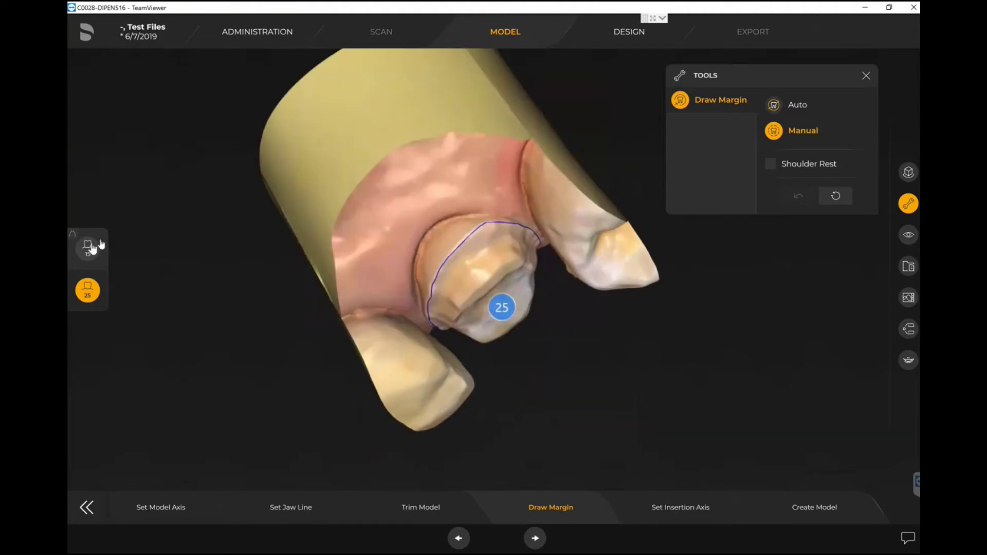
pyautogui.click(88, 248)
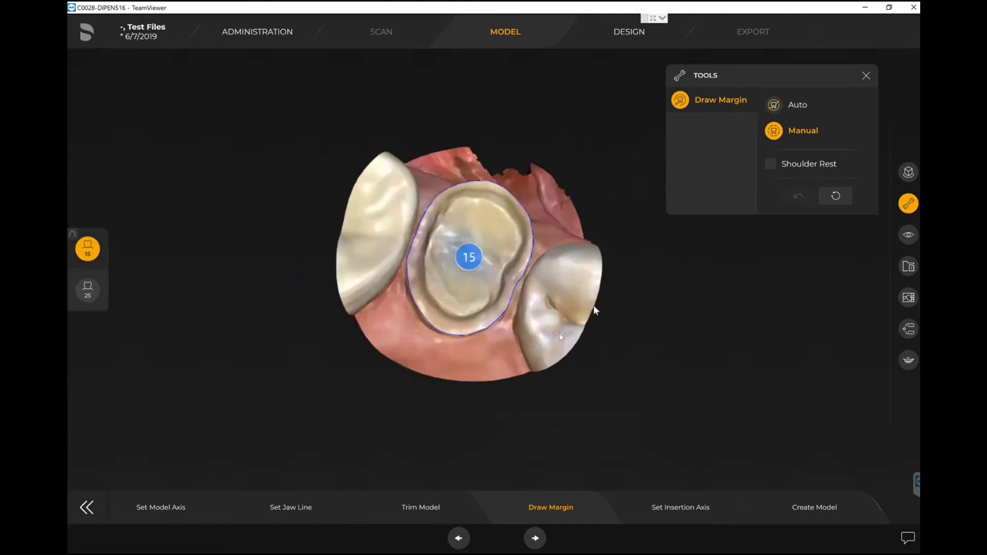
pyautogui.moveTo(557, 282); pyautogui.dragTo(639, 321, button='right')
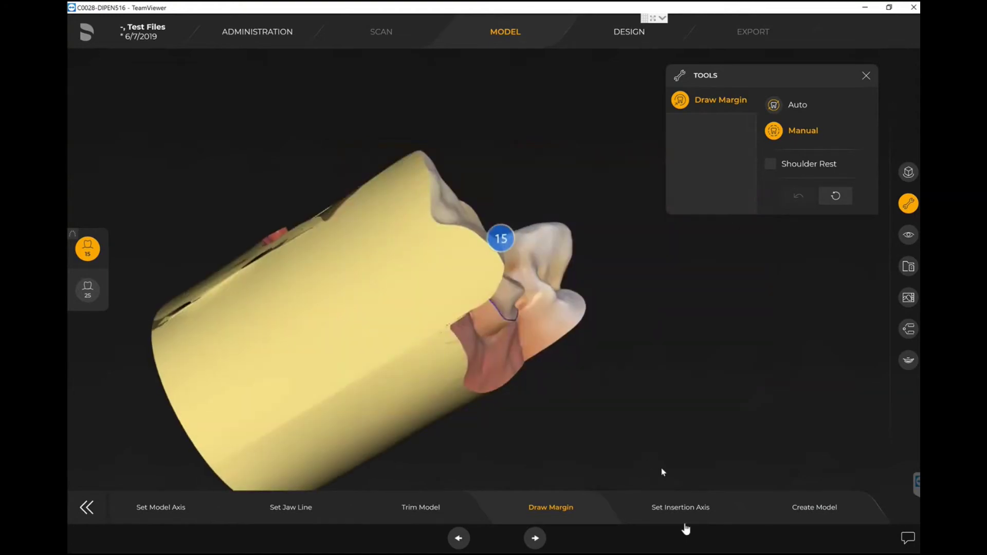
# Set tooth 15's insertion axis from the current view, then adjust tooth 25's axis
pyautogui.click(684, 514)
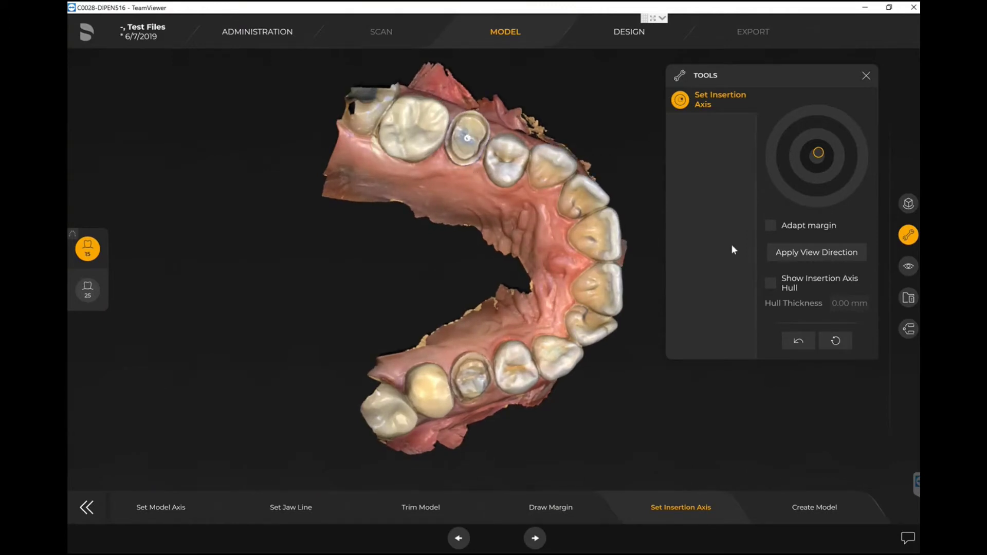
pyautogui.click(807, 261)
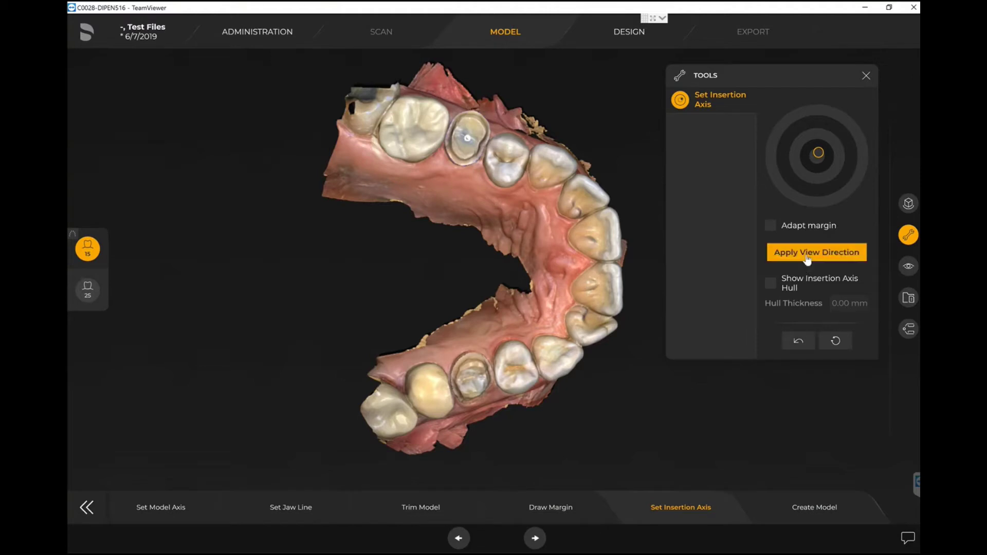
pyautogui.moveTo(93, 294)
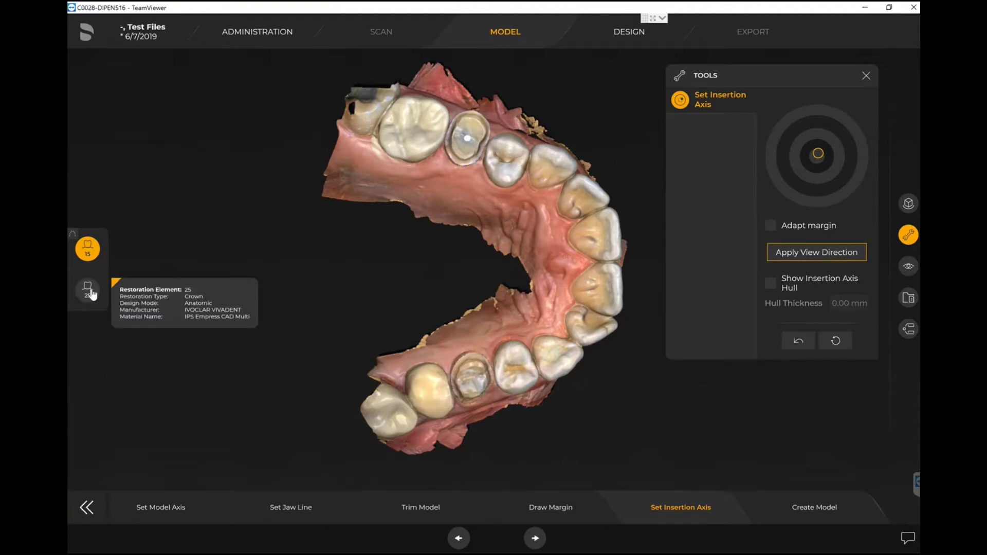
pyautogui.click(92, 294)
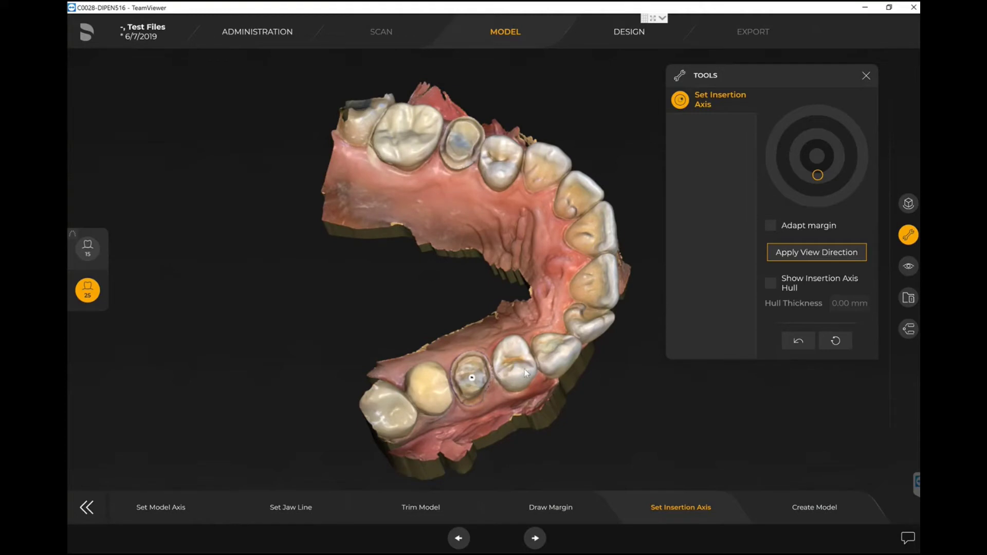
pyautogui.click(820, 258)
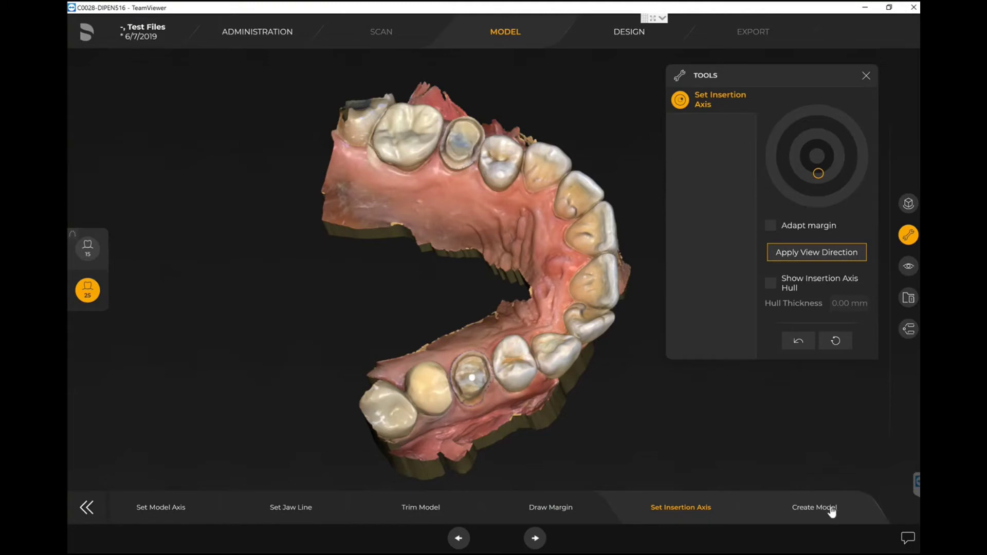
pyautogui.click(87, 34)
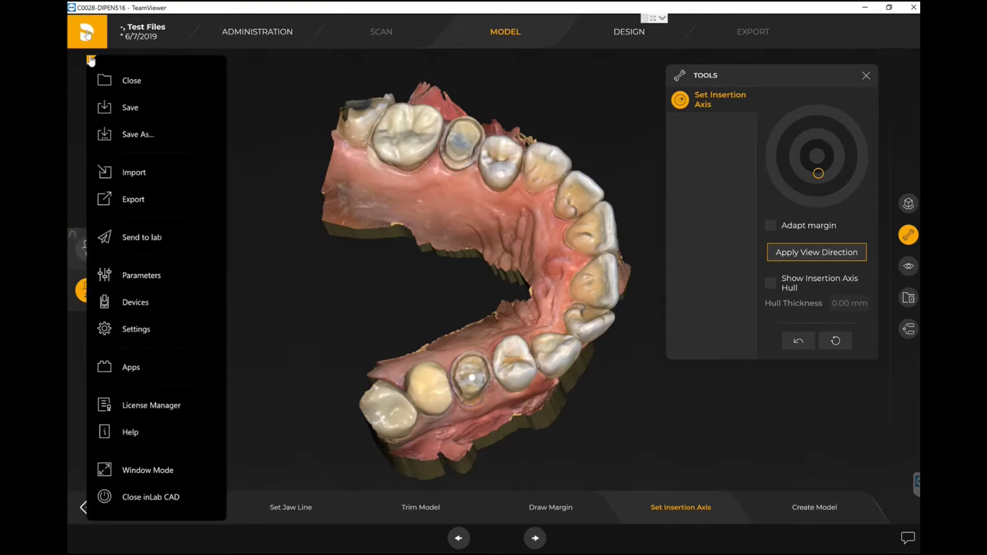
pyautogui.click(148, 367)
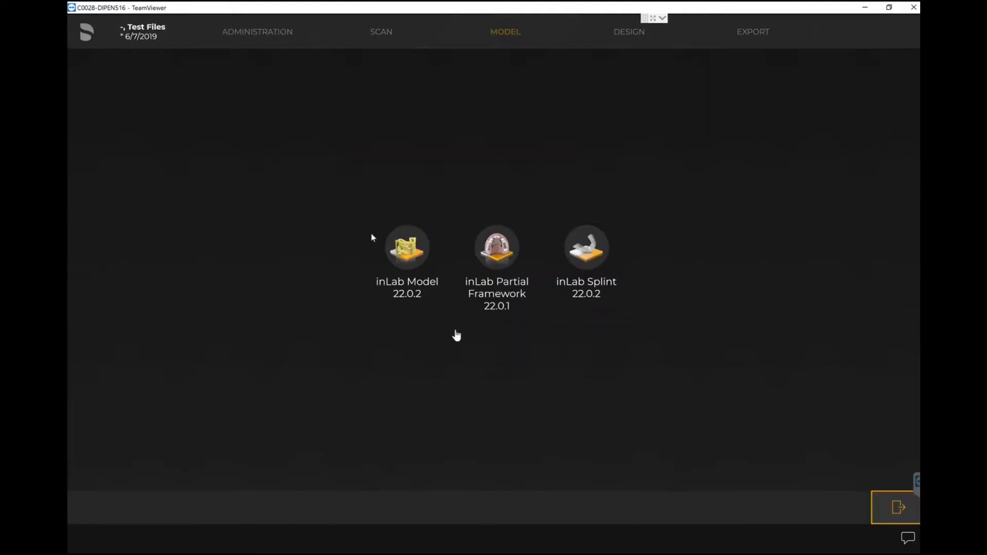
pyautogui.click(877, 495)
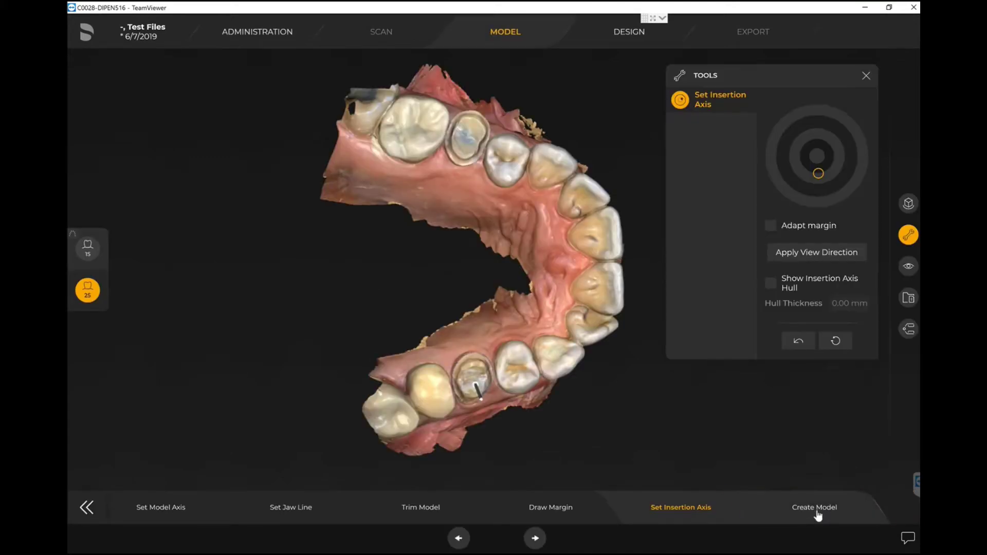
pyautogui.click(816, 509)
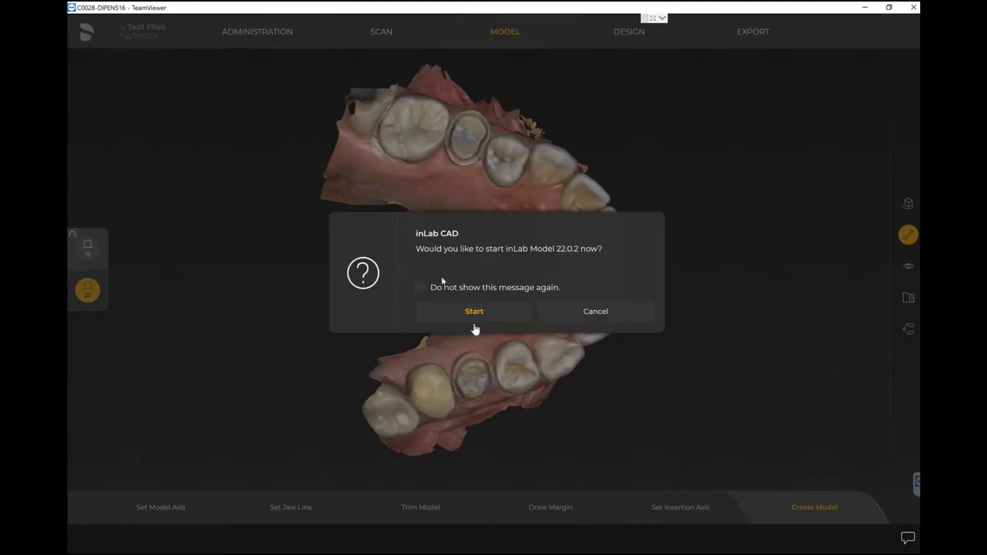
# Decline the prompt and launch inLab Model 22.0.2 for this case
pyautogui.click(610, 317)
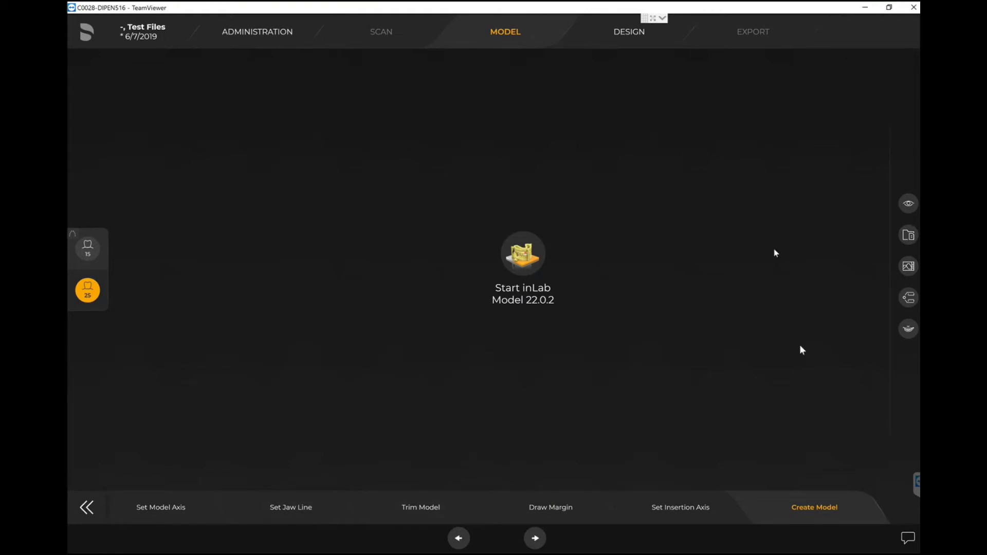
pyautogui.click(528, 261)
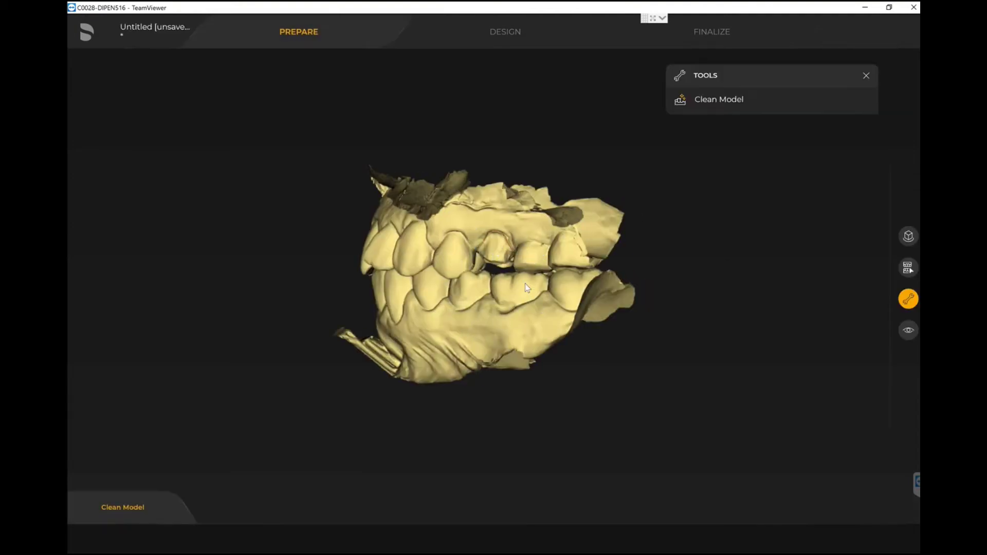
# Rotate the loaded jaws in inLab Model to face the front
pyautogui.moveTo(544, 273); pyautogui.dragTo(647, 269, button='middle')
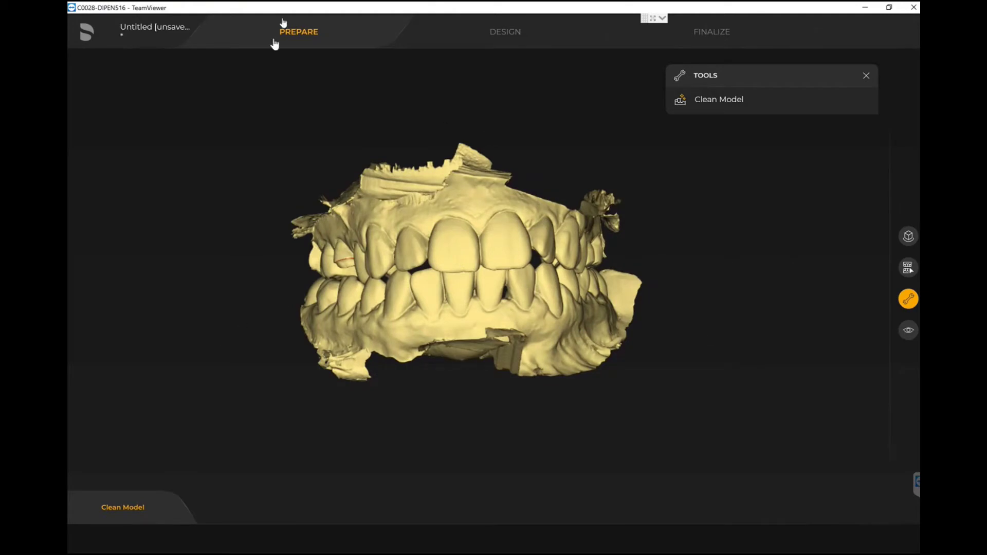
# Open Clean Model and hide the lower jaw from the display
pyautogui.click(719, 102)
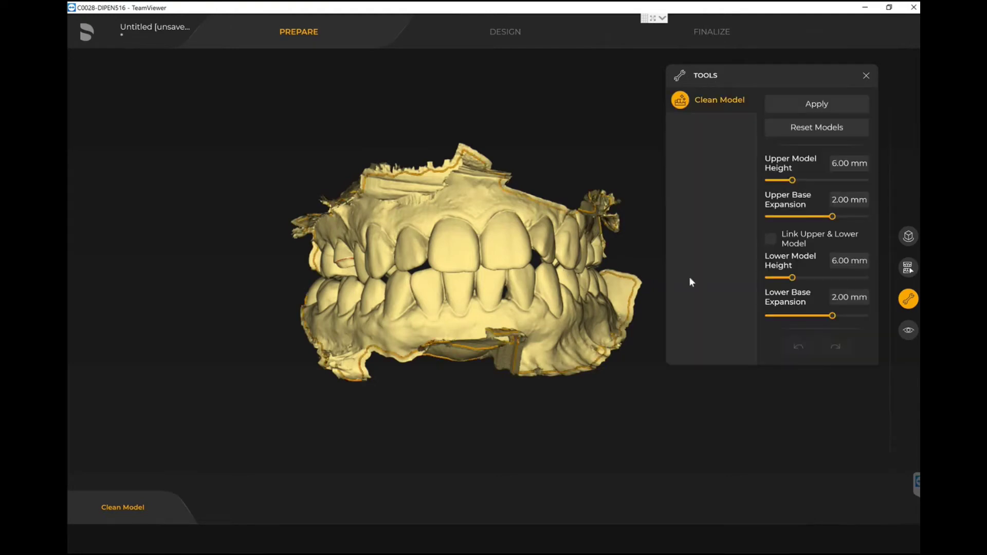
pyautogui.moveTo(470, 242); pyautogui.dragTo(669, 295, button='right')
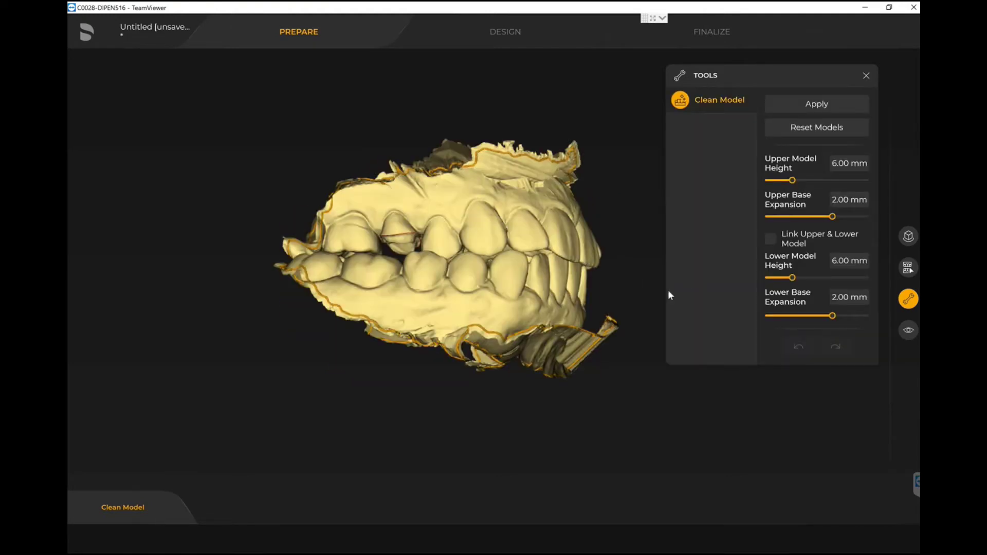
pyautogui.click(908, 331)
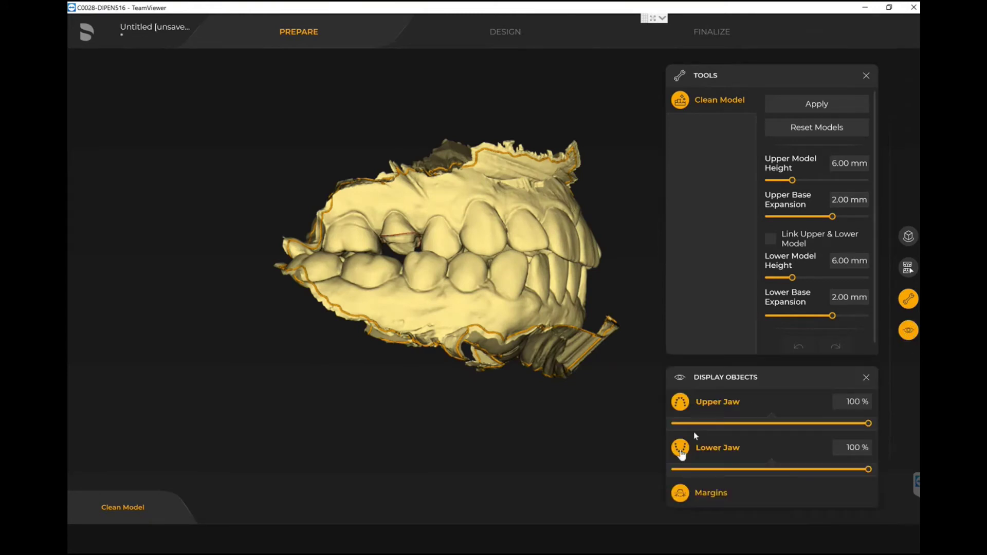
pyautogui.click(680, 448)
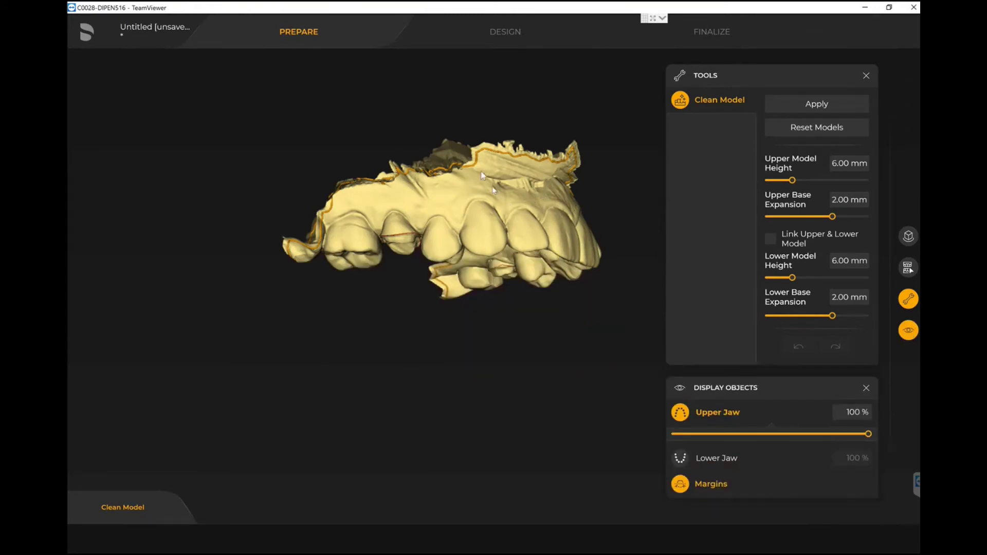
# Draw the first cut lines around the upper jaw's outer edge
pyautogui.moveTo(482, 176); pyautogui.dragTo(312, 196, button='right')
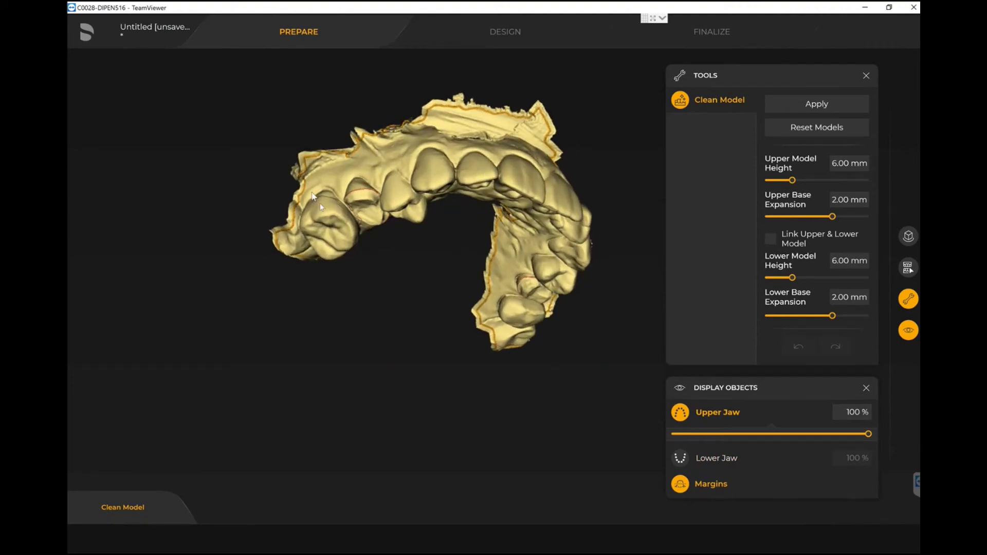
pyautogui.click(307, 190)
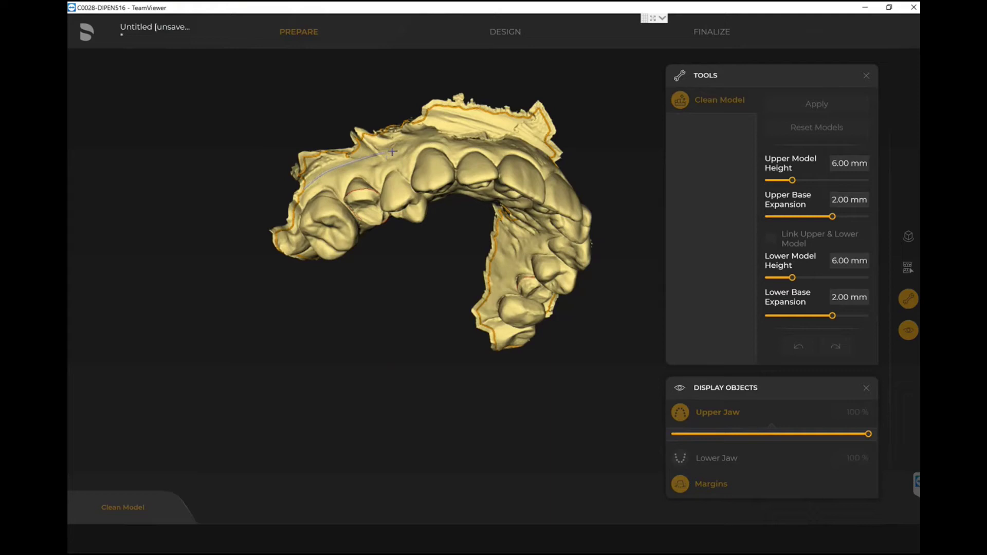
pyautogui.moveTo(433, 146); pyautogui.dragTo(437, 151, button='right')
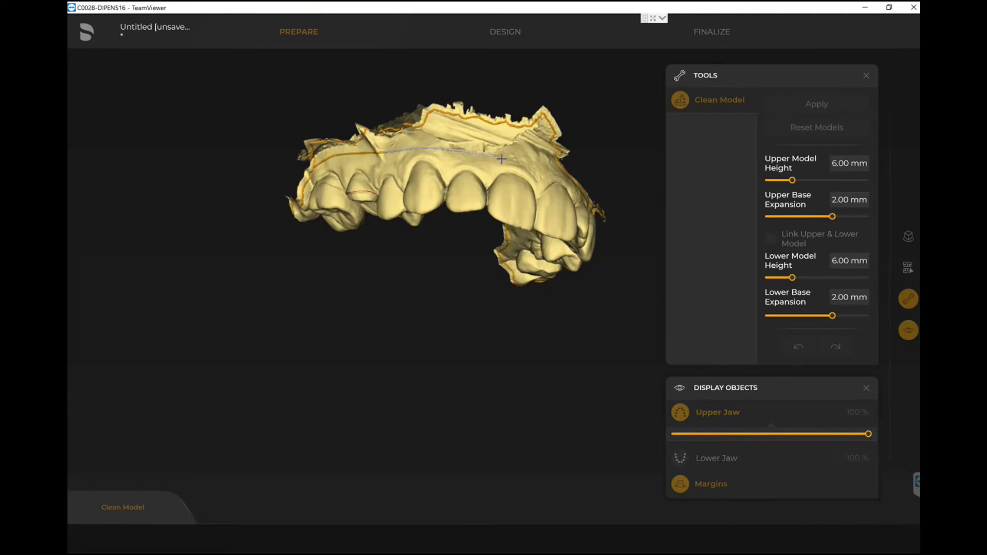
pyautogui.moveTo(535, 173); pyautogui.dragTo(521, 169, button='right')
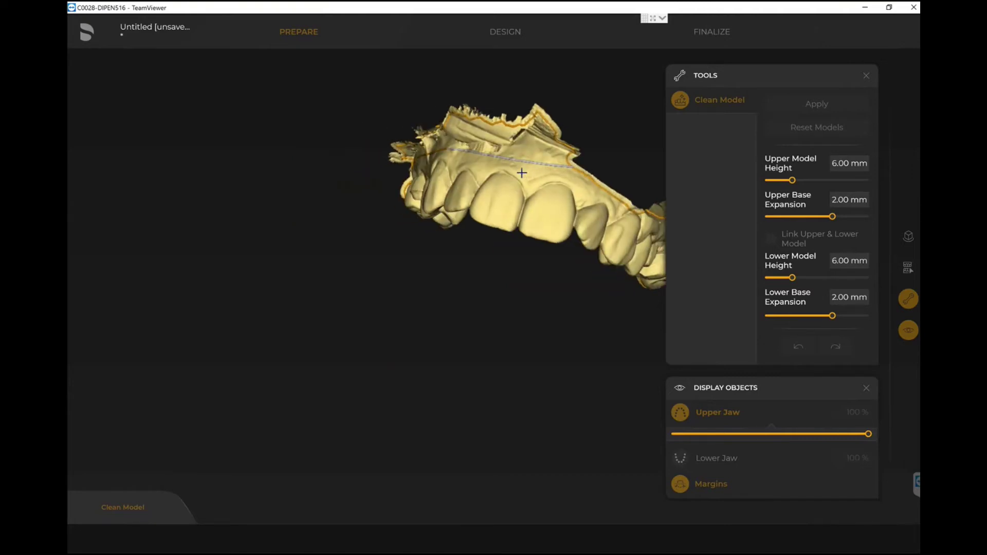
pyautogui.click(599, 184)
pyautogui.moveTo(548, 196); pyautogui.dragTo(327, 98, button='right')
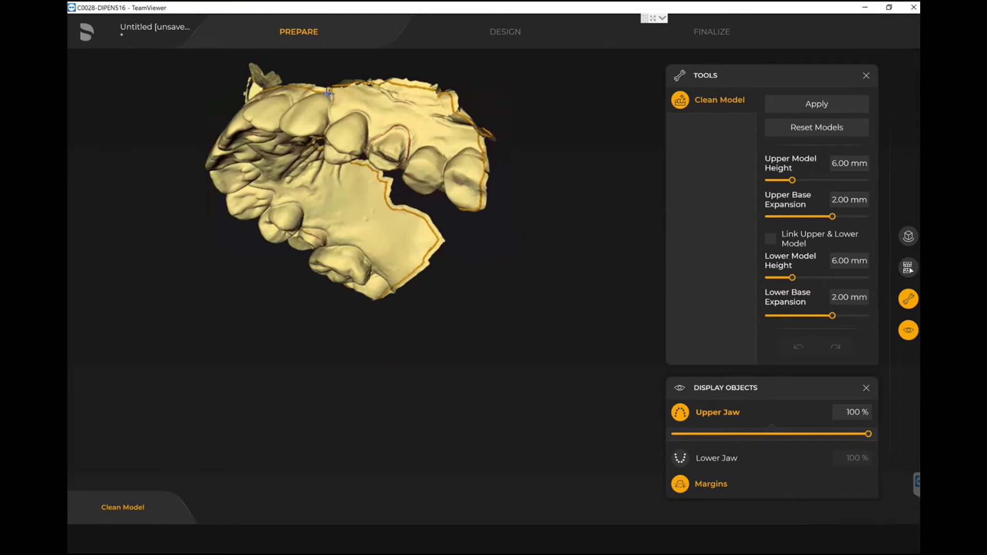
pyautogui.click(328, 92)
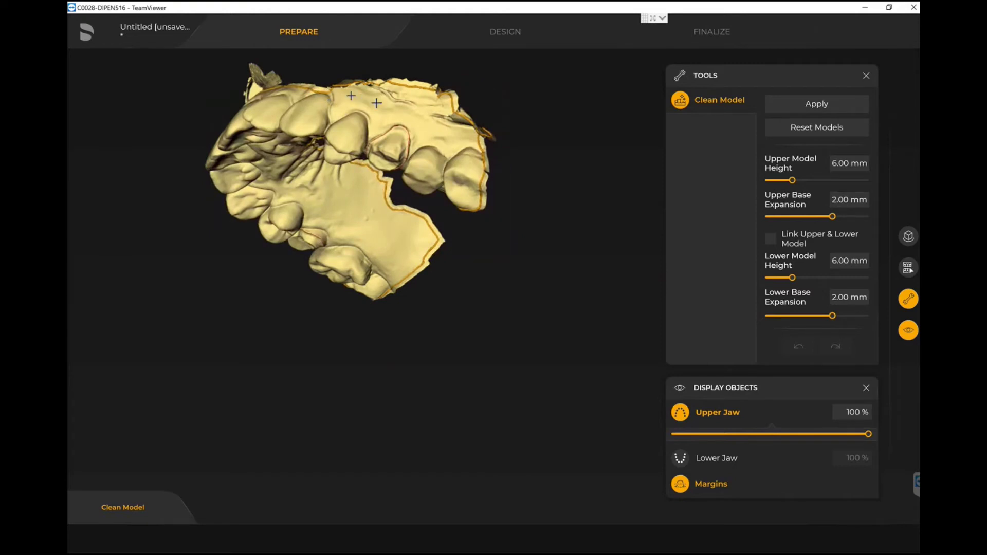
pyautogui.doubleClick(463, 133)
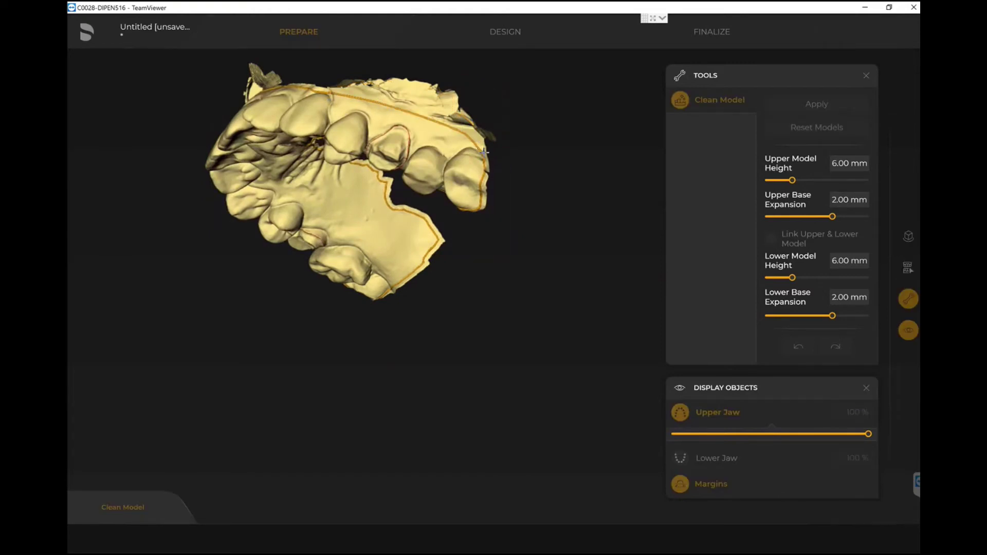
# Trace a cut line along the upper jaw's edge and down onto the palate
pyautogui.moveTo(360, 126); pyautogui.dragTo(430, 101, button='right')
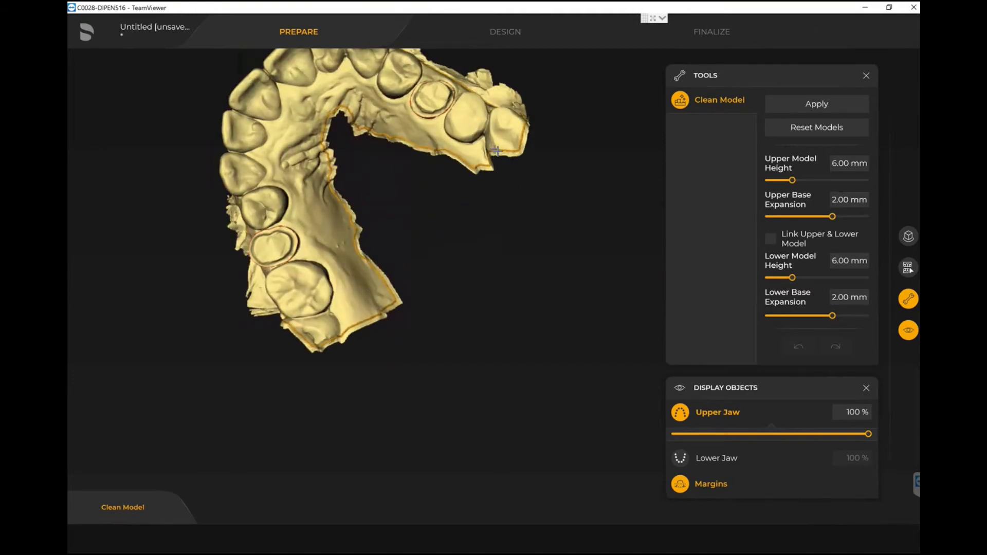
pyautogui.click(450, 147)
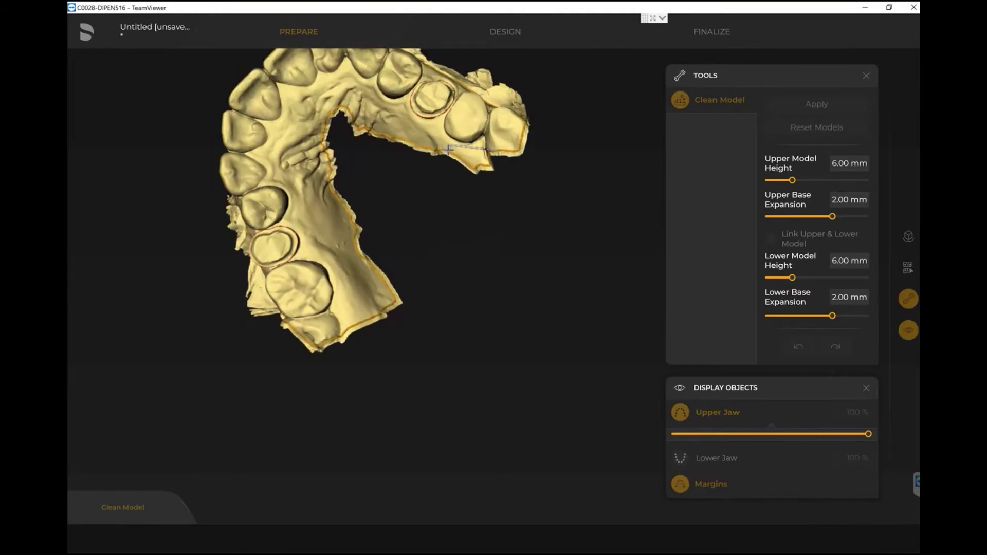
pyautogui.click(375, 115)
pyautogui.click(313, 122)
pyautogui.click(343, 259)
pyautogui.click(359, 326)
pyautogui.doubleClick(358, 326)
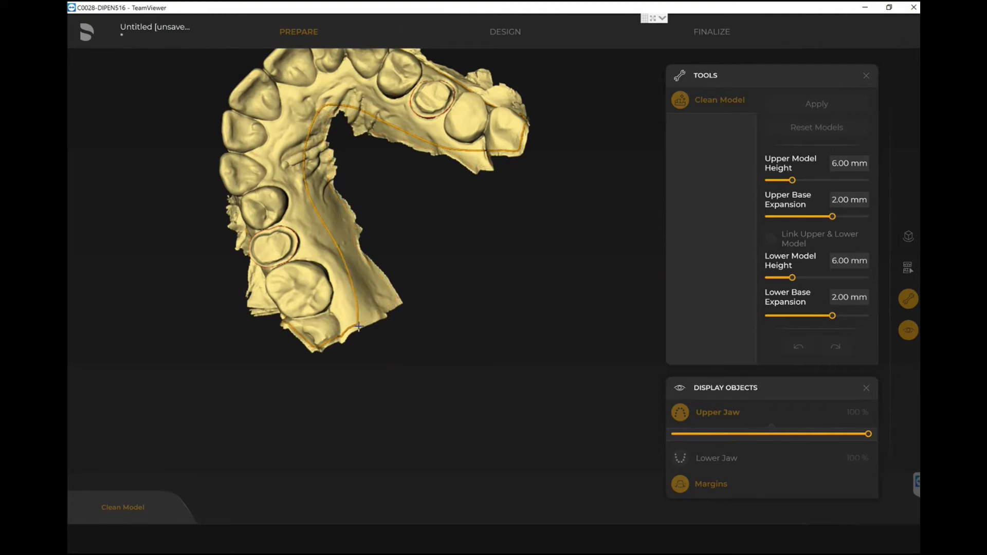
pyautogui.moveTo(433, 240); pyautogui.dragTo(588, 403, button='right')
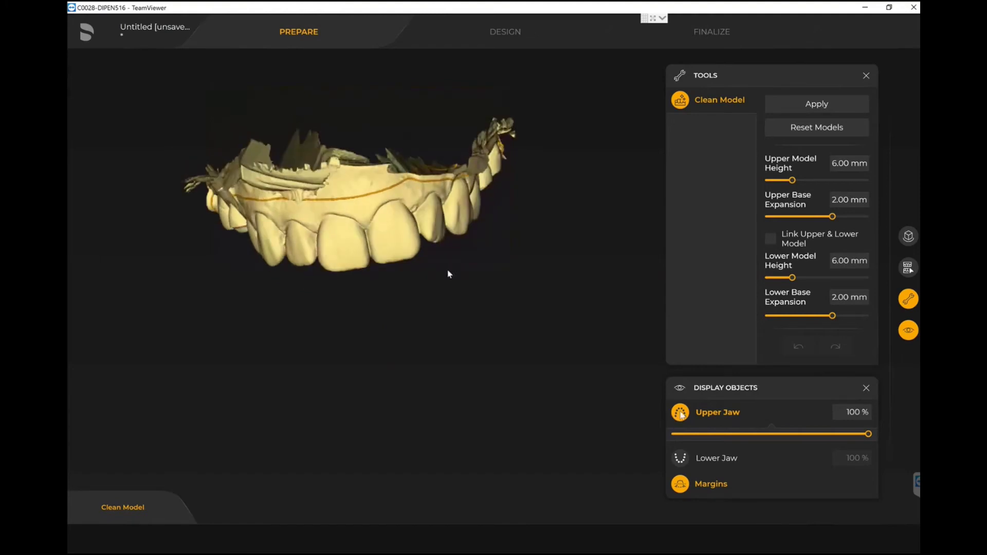
pyautogui.click(681, 455)
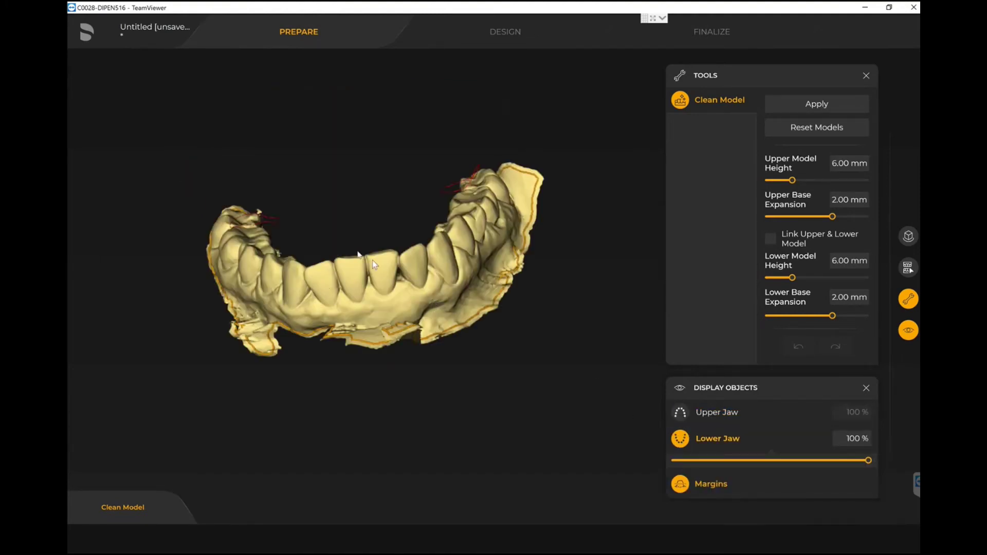
# Trace the cut line along the lower jaw's outer side and around its right end, closing it
pyautogui.moveTo(372, 260); pyautogui.dragTo(216, 308, button='right')
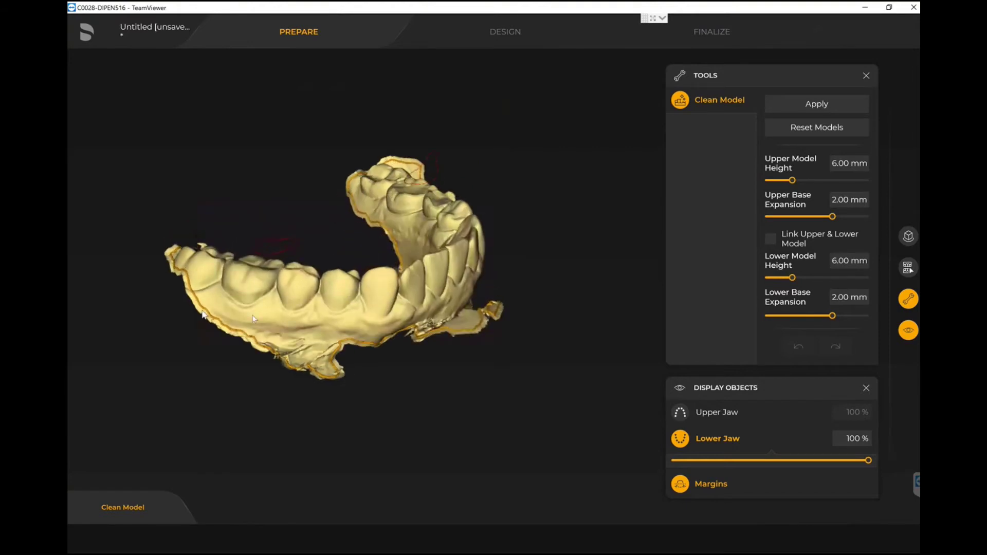
pyautogui.moveTo(203, 308)
pyautogui.mouseDown()
pyautogui.moveTo(260, 328)
pyautogui.moveTo(369, 326)
pyautogui.moveTo(427, 319)
pyautogui.moveTo(470, 296)
pyautogui.mouseUp()
pyautogui.moveTo(471, 296)
pyautogui.mouseDown(button='right')
pyautogui.moveTo(407, 293)
pyautogui.moveTo(467, 293)
pyautogui.mouseUp(button='right')
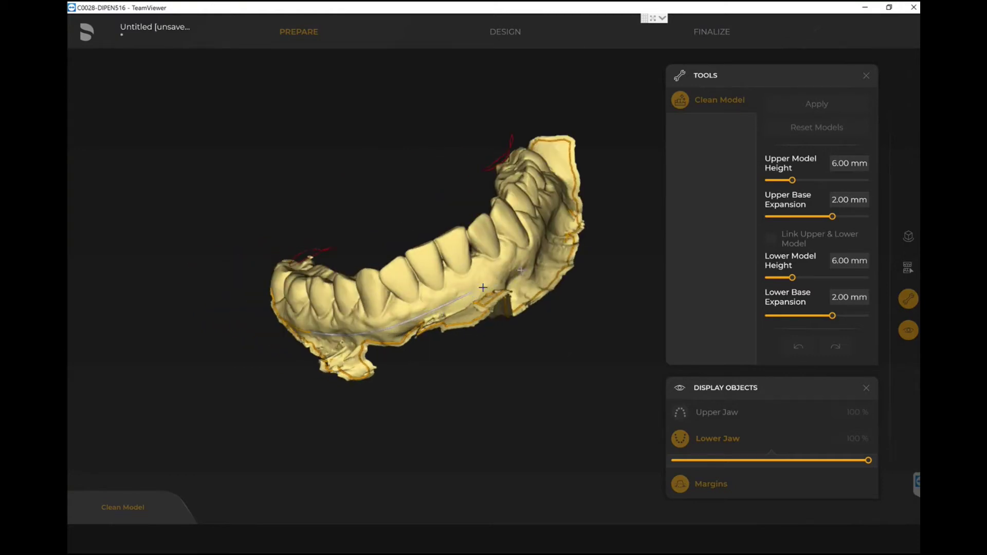
pyautogui.moveTo(482, 287)
pyautogui.mouseDown()
pyautogui.moveTo(522, 267)
pyautogui.moveTo(553, 228)
pyautogui.mouseUp()
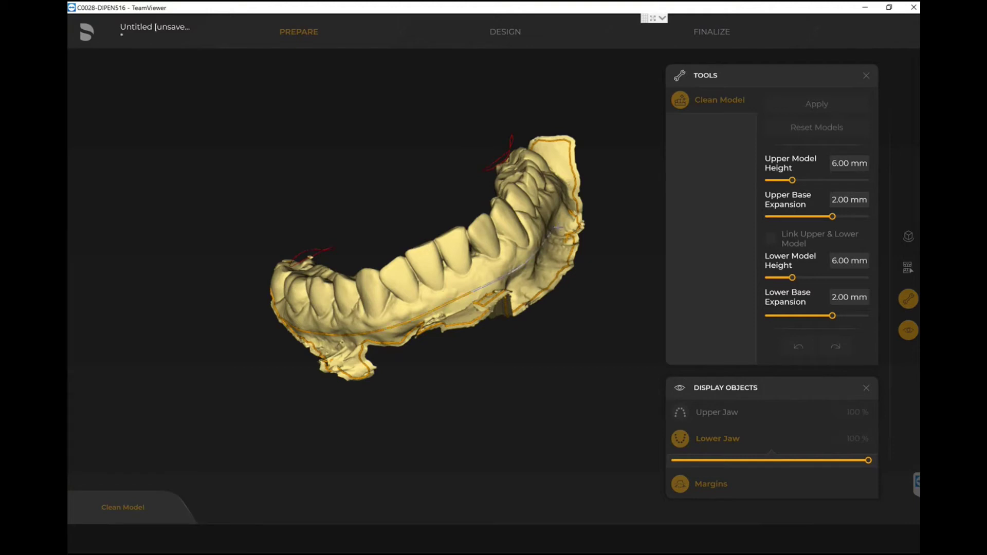
pyautogui.moveTo(563, 195)
pyautogui.mouseDown()
pyautogui.moveTo(558, 159)
pyautogui.moveTo(536, 145)
pyautogui.mouseUp()
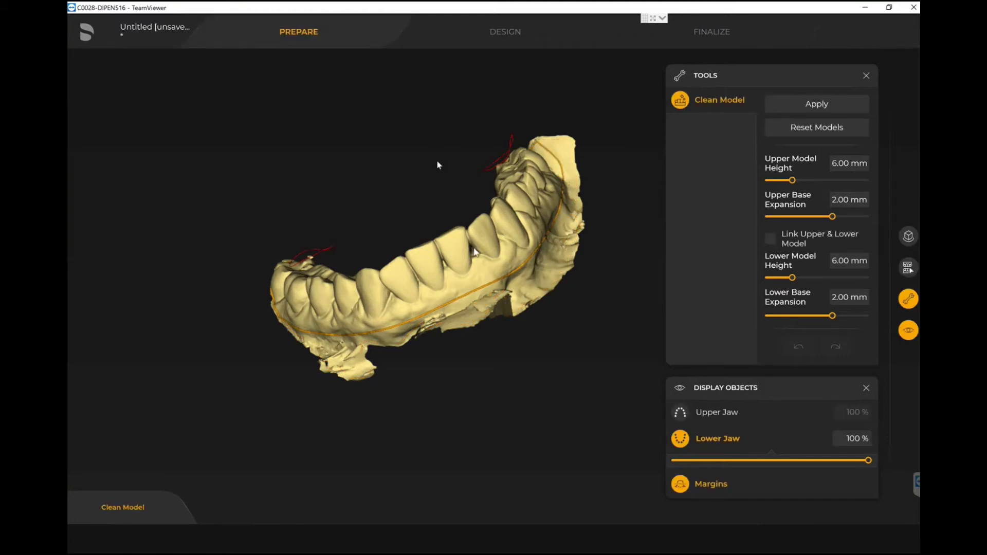
pyautogui.moveTo(439, 165)
pyautogui.mouseDown()
pyautogui.moveTo(486, 263)
pyautogui.moveTo(505, 259)
pyautogui.moveTo(505, 123)
pyautogui.moveTo(489, 226)
pyautogui.moveTo(465, 281)
pyautogui.mouseUp()
# Continue the cut line along the inner arch and down the jaw's side
pyautogui.moveTo(436, 304); pyautogui.dragTo(363, 303, button='right')
pyautogui.moveTo(408, 294)
pyautogui.mouseDown()
pyautogui.moveTo(379, 290)
pyautogui.moveTo(339, 256)
pyautogui.moveTo(298, 169)
pyautogui.mouseUp()
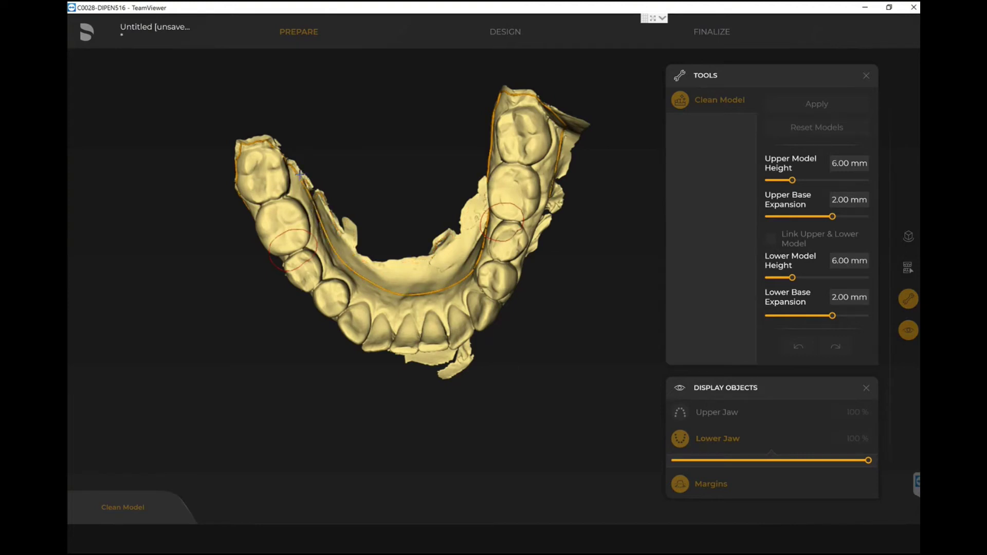
pyautogui.moveTo(421, 272); pyautogui.dragTo(415, 180, button='right')
pyautogui.moveTo(417, 197)
pyautogui.mouseDown()
pyautogui.moveTo(414, 174)
pyautogui.moveTo(426, 245)
pyautogui.mouseUp()
pyautogui.scroll(-3, 555, 277)
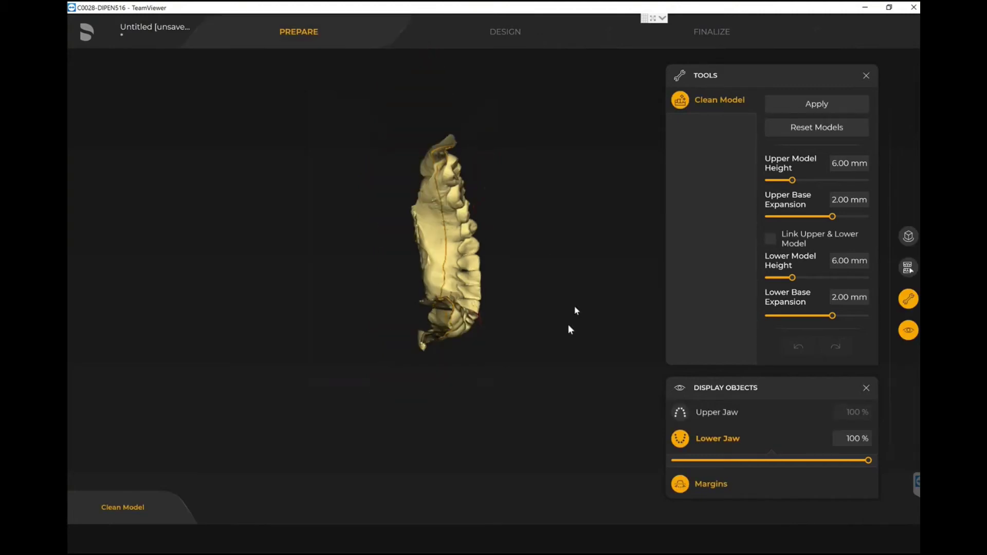
pyautogui.moveTo(530, 308); pyautogui.dragTo(445, 229, button='right')
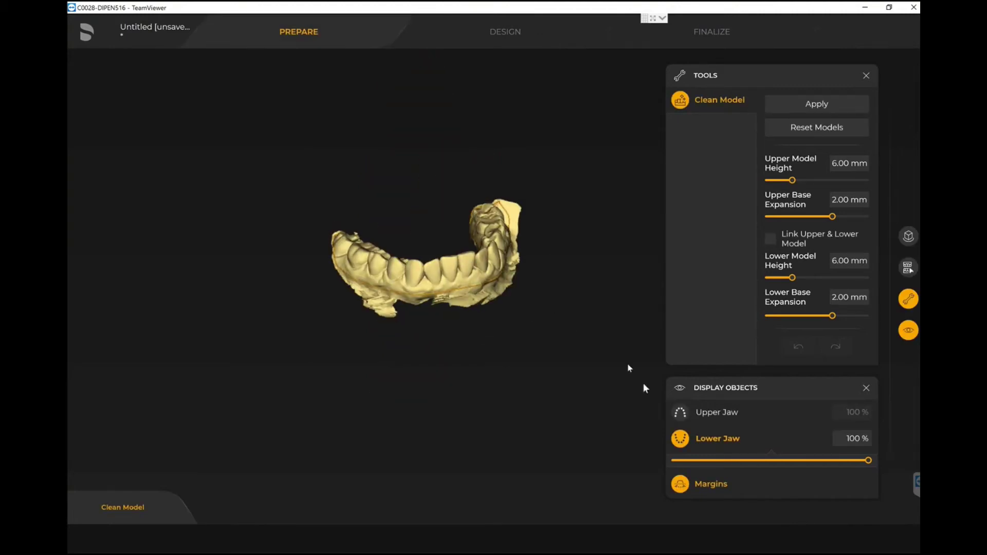
# Show the upper jaw, link upper and lower model settings, and generate the 6.00 mm high bases
pyautogui.click(680, 412)
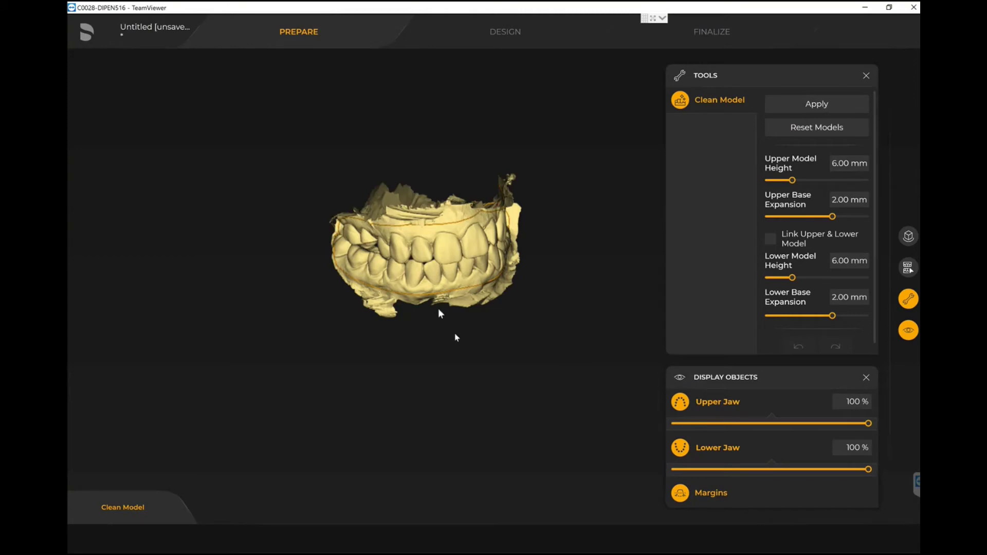
pyautogui.moveTo(410, 271); pyautogui.dragTo(440, 301, button='right')
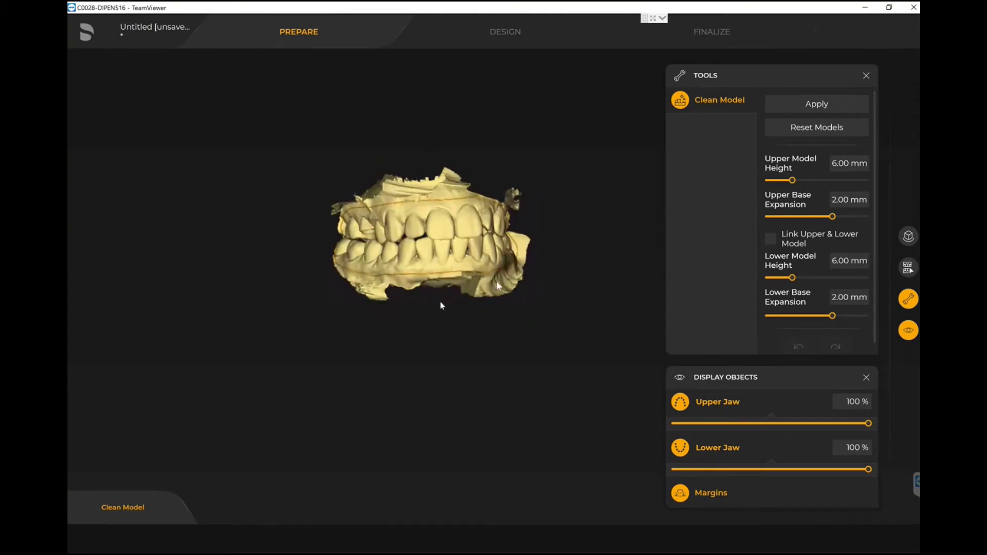
pyautogui.click(851, 165)
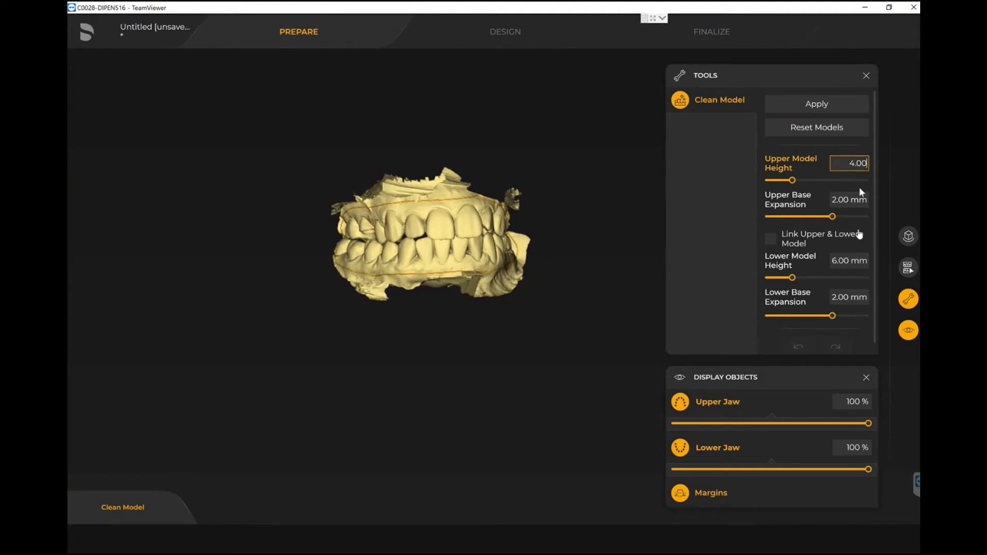
pyautogui.write('4.00')
pyautogui.click(771, 239)
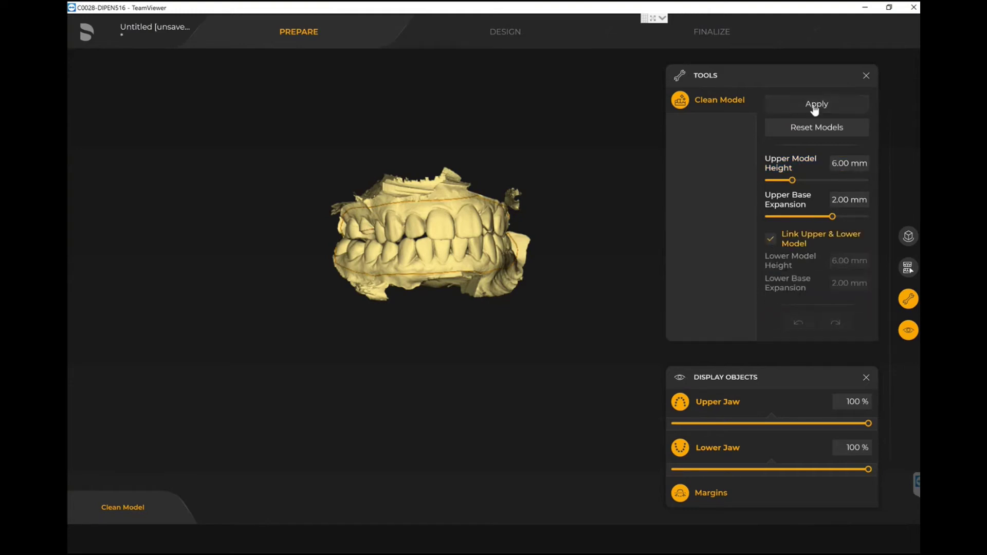
pyautogui.click(815, 104)
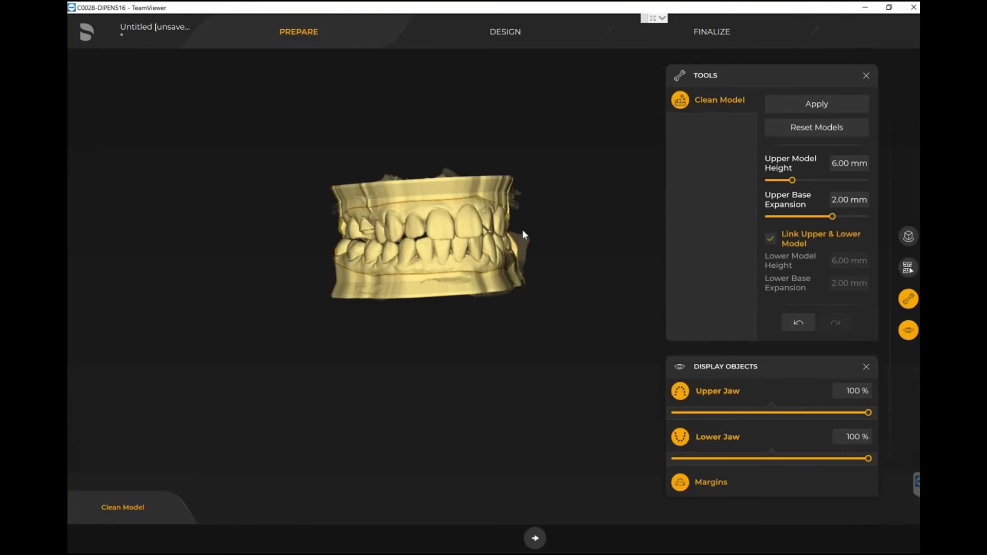
pyautogui.moveTo(490, 242); pyautogui.dragTo(532, 242)
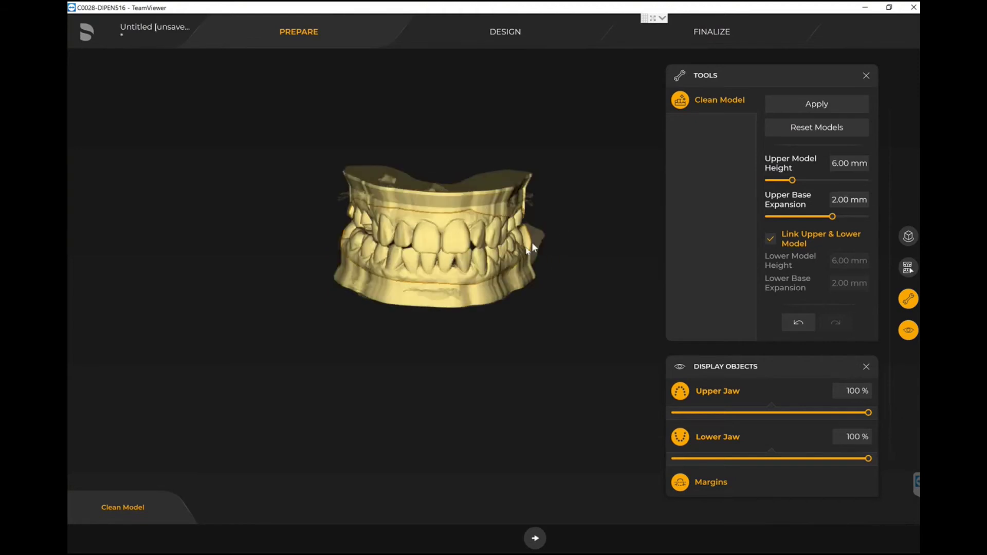
# Enter the Design phase and create a tooth-root-form stump with medium fitting for the prepared tooth
pyautogui.click(504, 36)
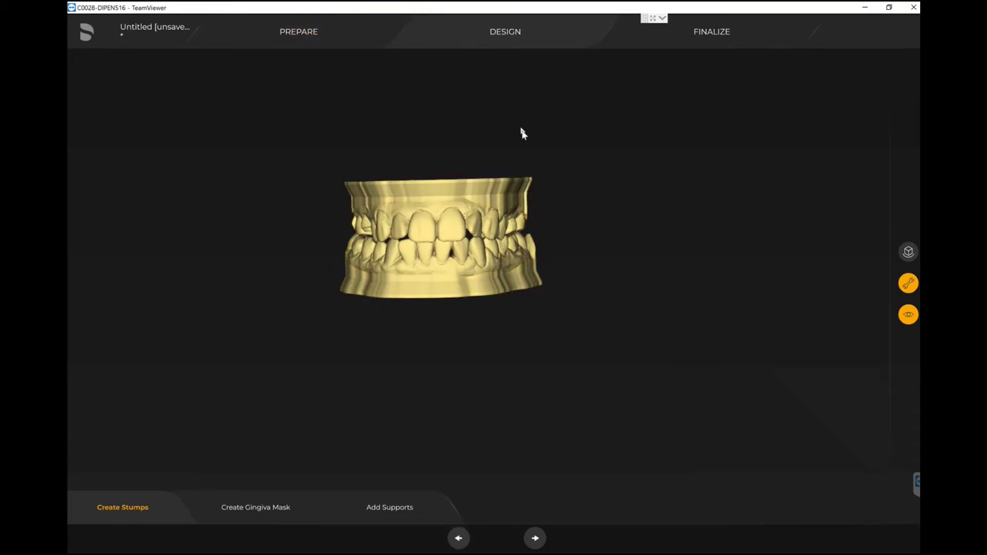
pyautogui.moveTo(540, 226); pyautogui.dragTo(490, 229)
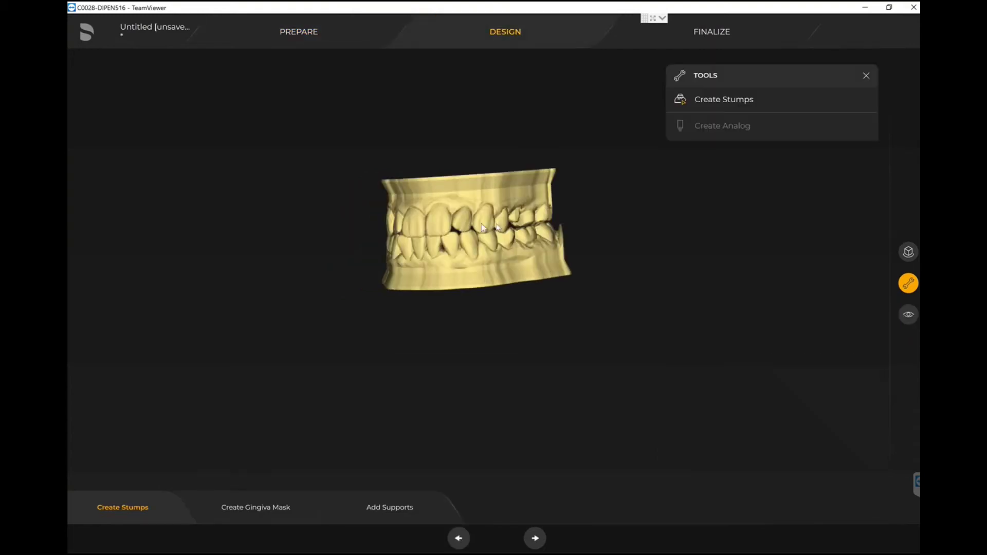
pyautogui.scroll(3, 490, 230)
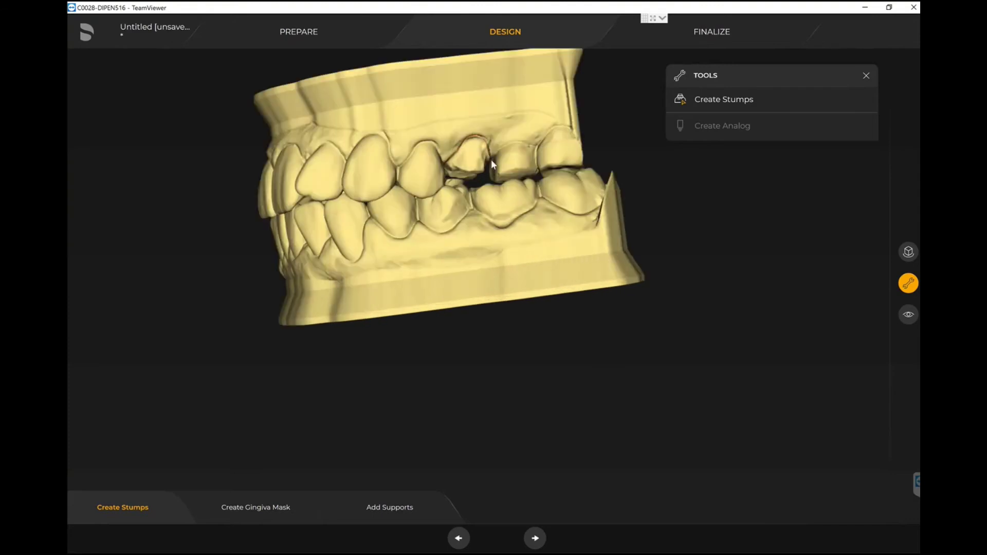
pyautogui.click(715, 104)
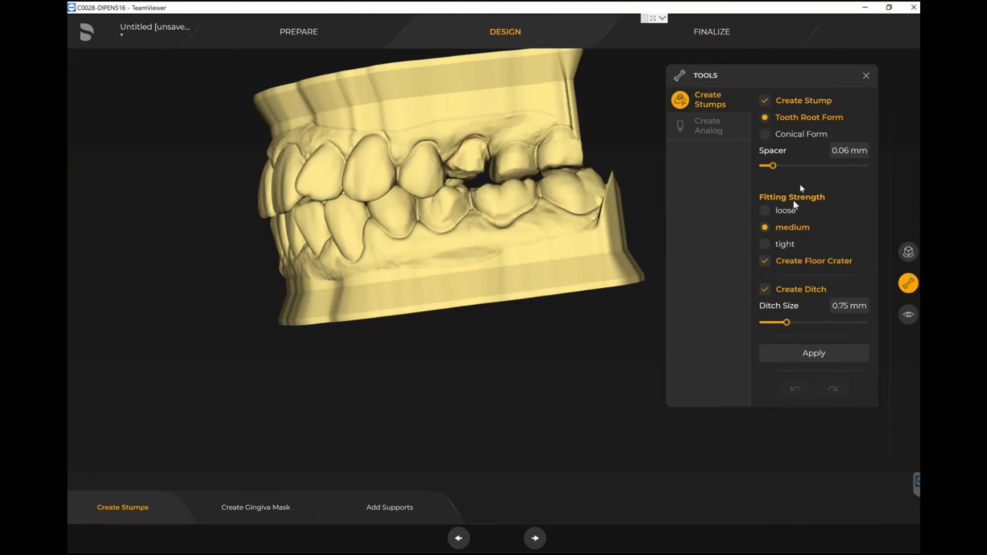
pyautogui.click(804, 360)
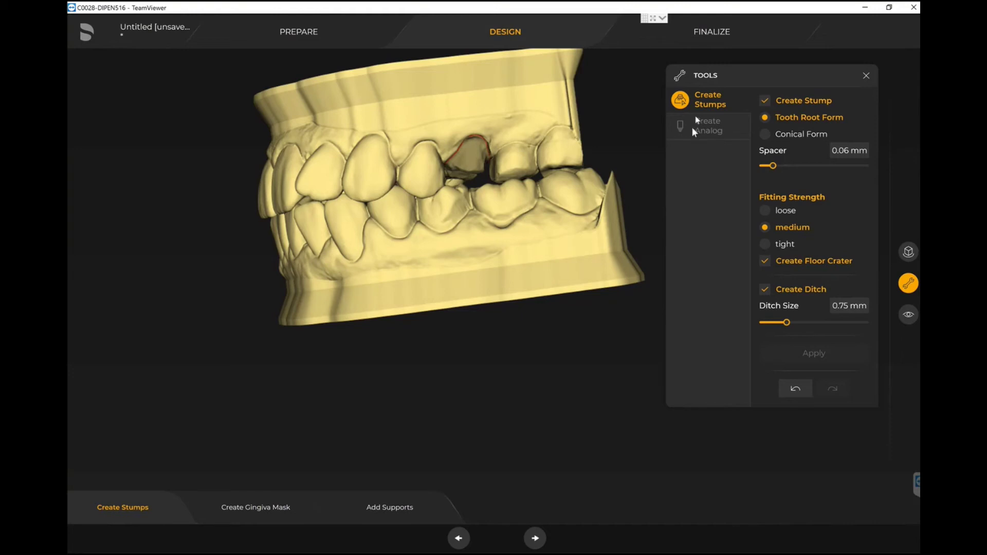
# Advance to the Create Gingiva Mask step
pyautogui.scroll(-2, 230, 204)
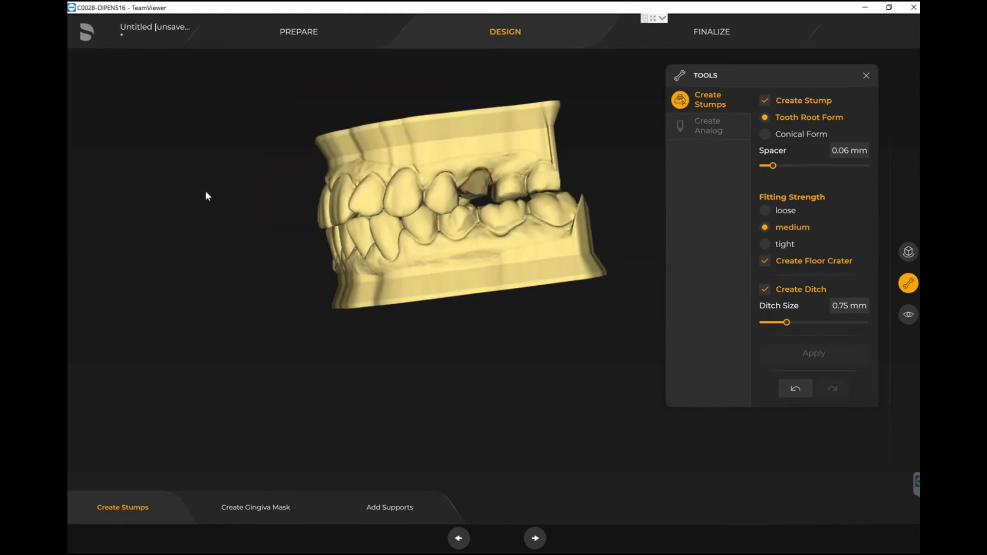
pyautogui.moveTo(248, 208); pyautogui.dragTo(329, 208)
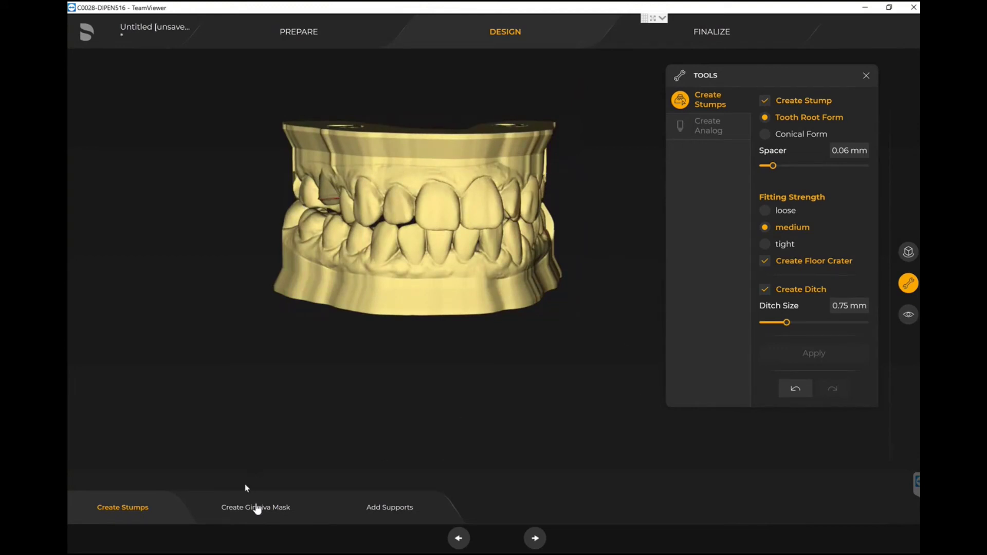
pyautogui.click(256, 507)
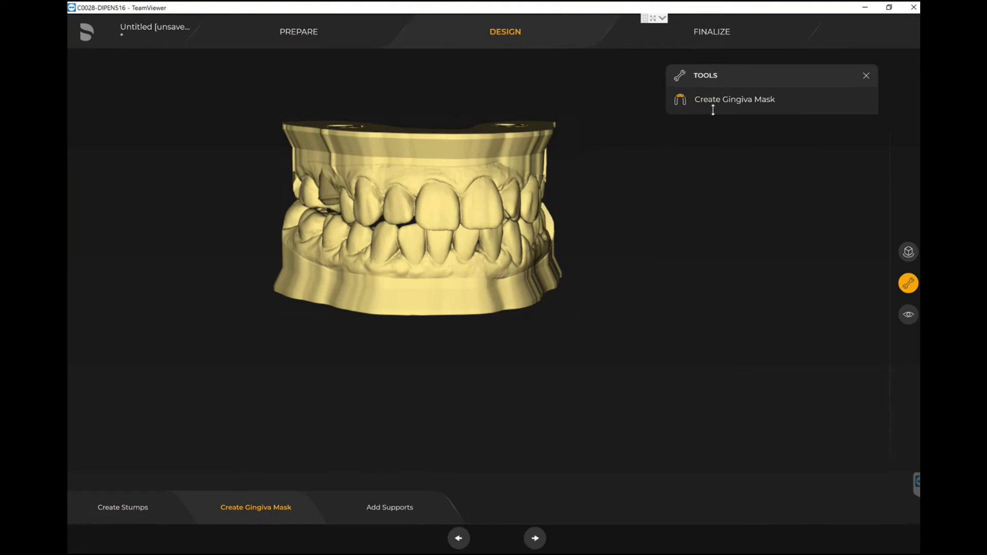
# Advance to the Add Supports step, inspect the model from above, and open Add Bar
pyautogui.click(400, 509)
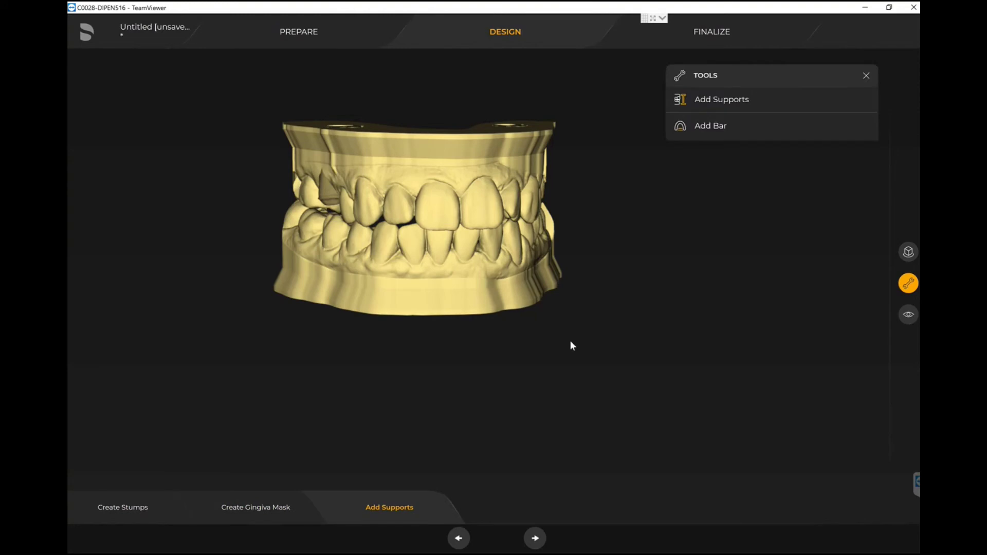
pyautogui.moveTo(440, 97); pyautogui.dragTo(439, 135, button='right')
pyautogui.moveTo(440, 135); pyautogui.dragTo(440, 229, button='middle')
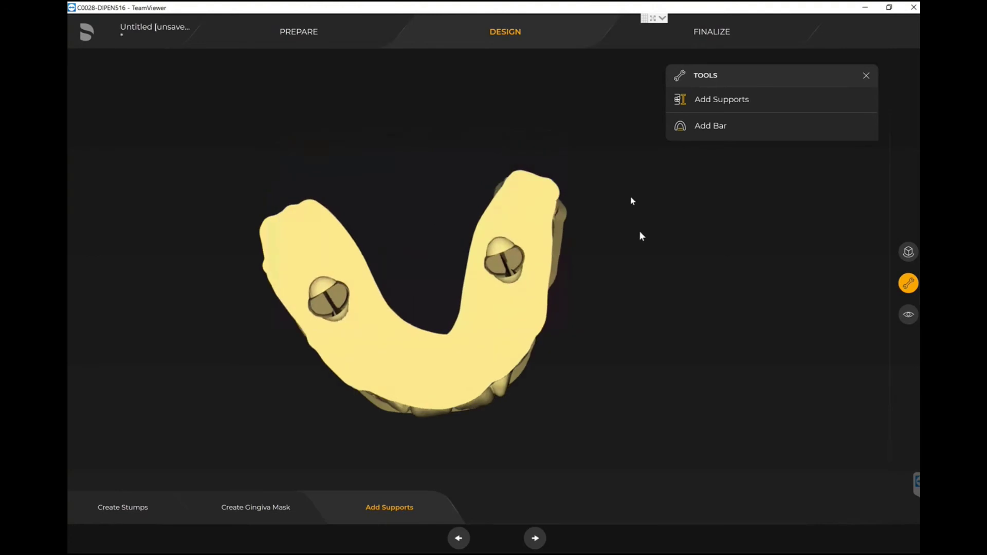
pyautogui.moveTo(641, 234)
pyautogui.mouseDown(button='right')
pyautogui.moveTo(644, 253)
pyautogui.moveTo(656, 248)
pyautogui.moveTo(644, 249)
pyautogui.mouseUp(button='right')
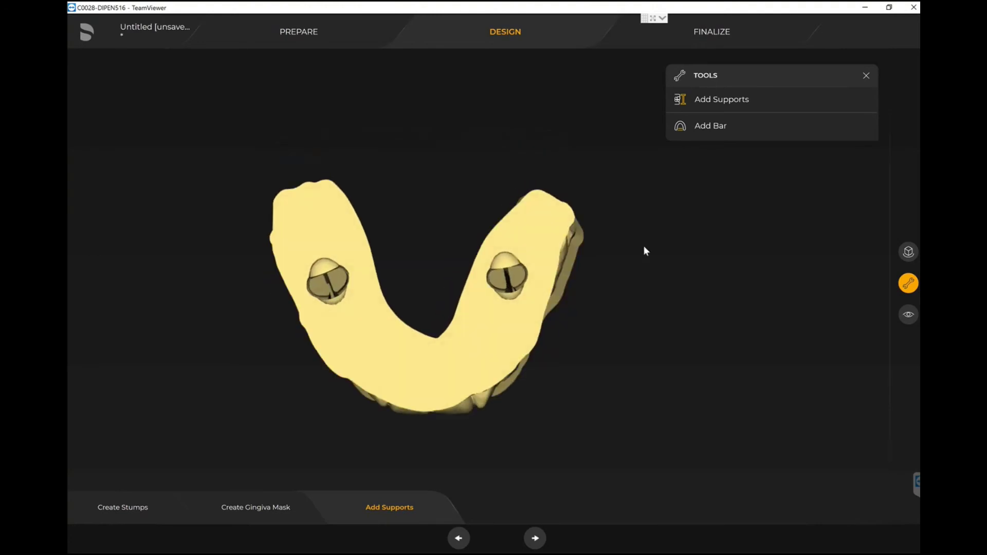
pyautogui.click(715, 129)
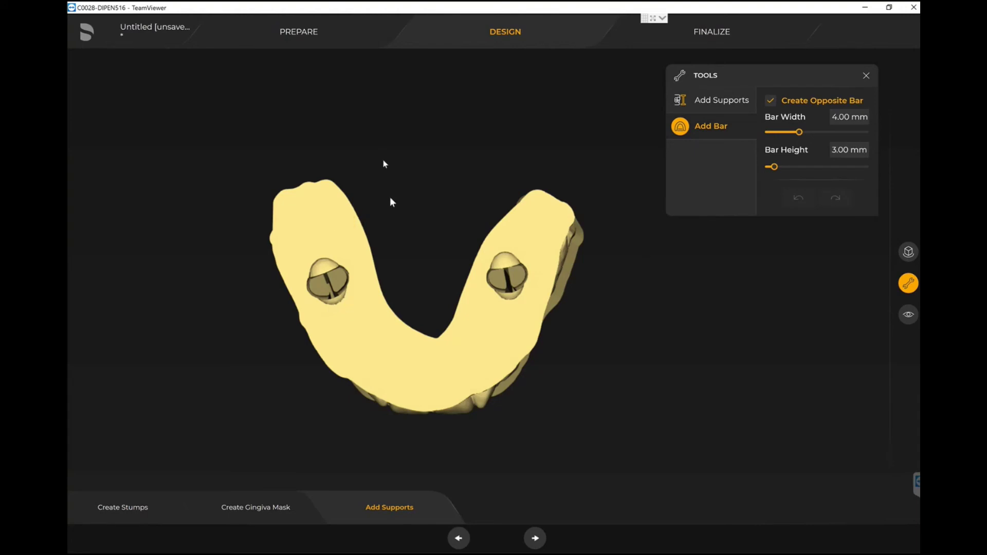
# Draw a 4.00 mm bar with its opposite bar across the models' back, raised to 7.85 mm
pyautogui.moveTo(391, 202)
pyautogui.mouseDown(button='right')
pyautogui.moveTo(397, 235)
pyautogui.moveTo(331, 303)
pyautogui.mouseUp(button='right')
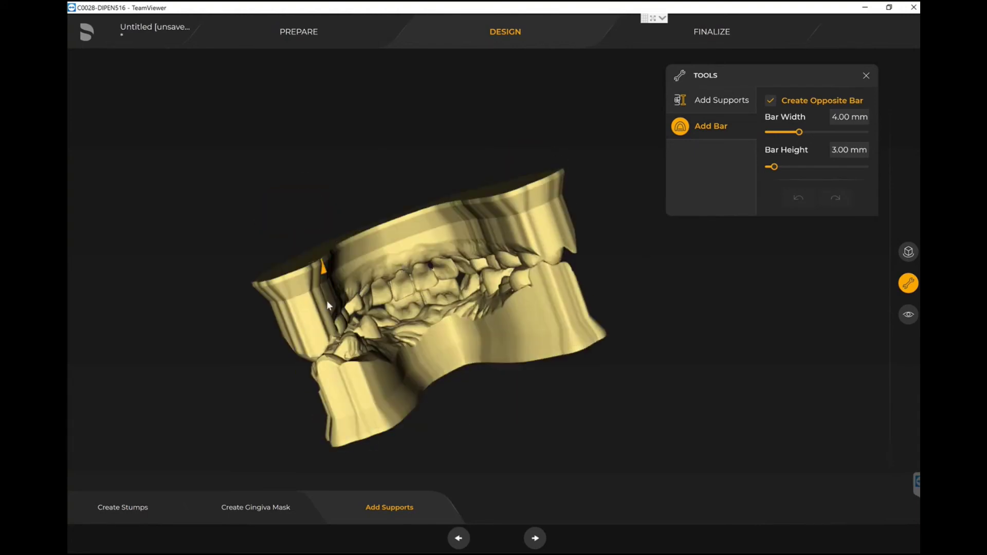
pyautogui.moveTo(324, 268)
pyautogui.mouseDown()
pyautogui.moveTo(468, 229)
pyautogui.moveTo(509, 211)
pyautogui.moveTo(505, 194)
pyautogui.mouseUp()
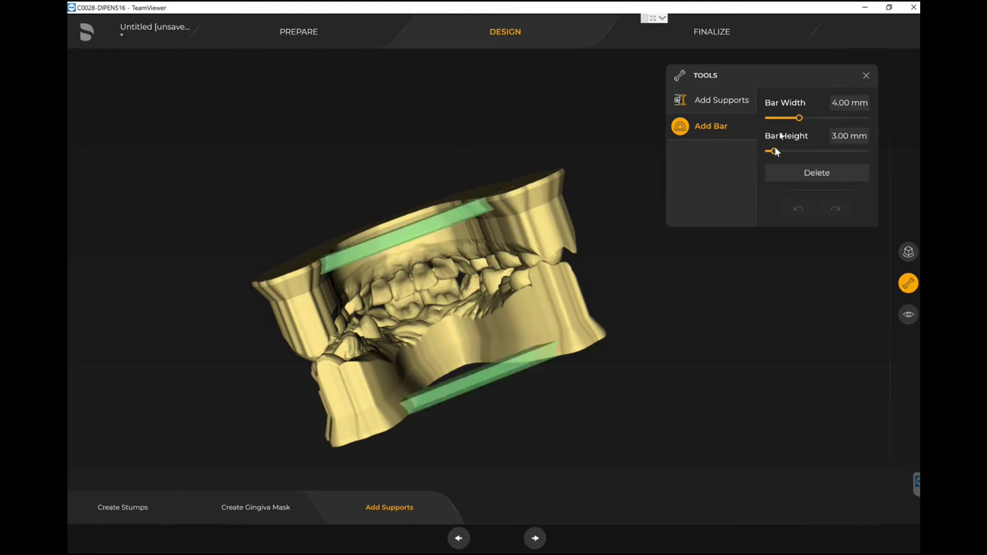
pyautogui.moveTo(776, 157); pyautogui.dragTo(796, 155)
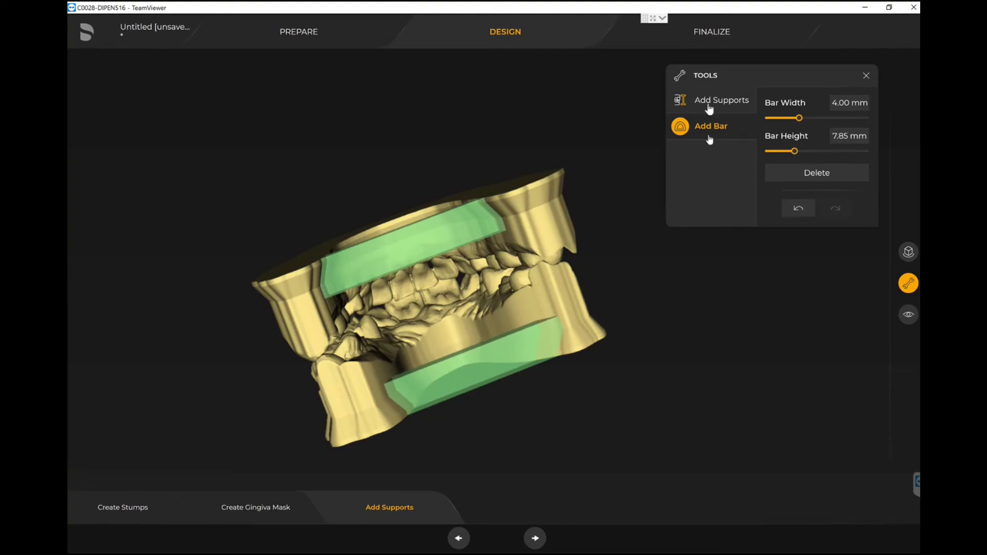
pyautogui.click(714, 106)
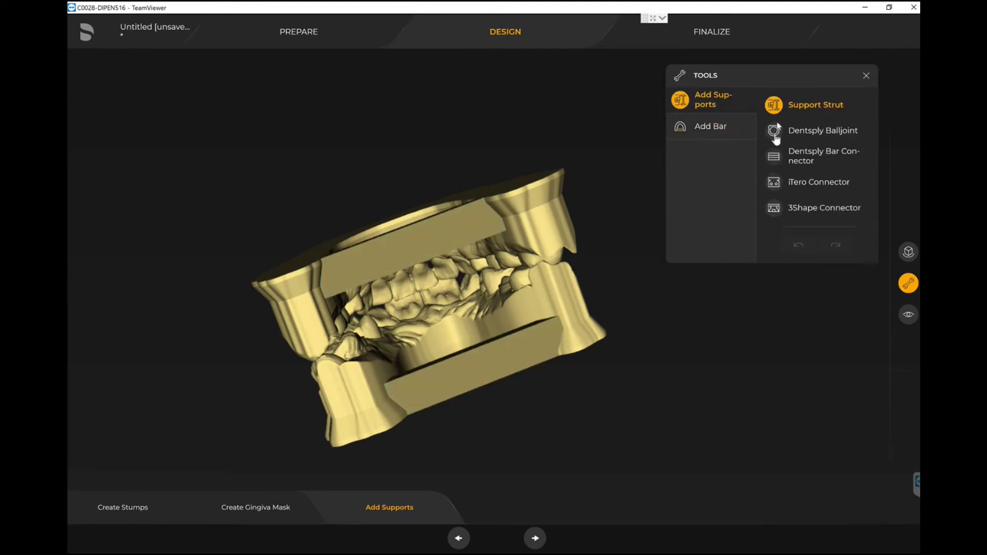
# Add Dentsply Balljoint connectors to both bars and place a first support strut
pyautogui.click(774, 132)
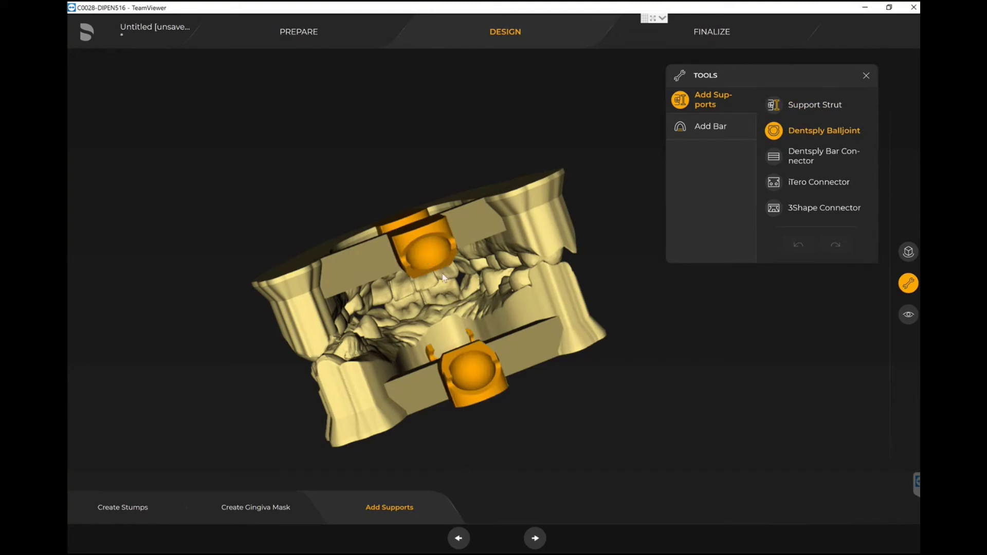
pyautogui.moveTo(526, 449); pyautogui.dragTo(478, 411, button='right')
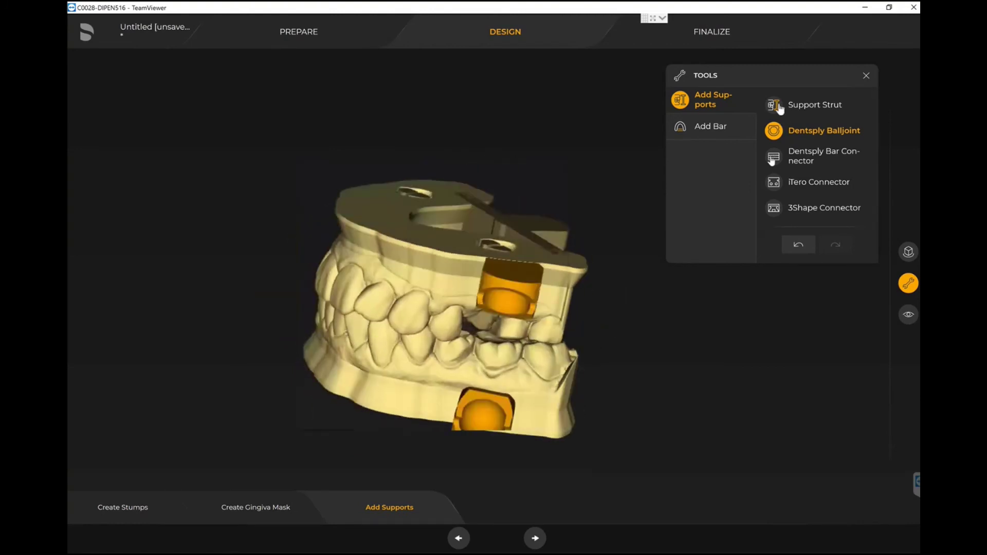
pyautogui.click(774, 104)
pyautogui.click(471, 350)
pyautogui.moveTo(470, 351); pyautogui.dragTo(457, 356)
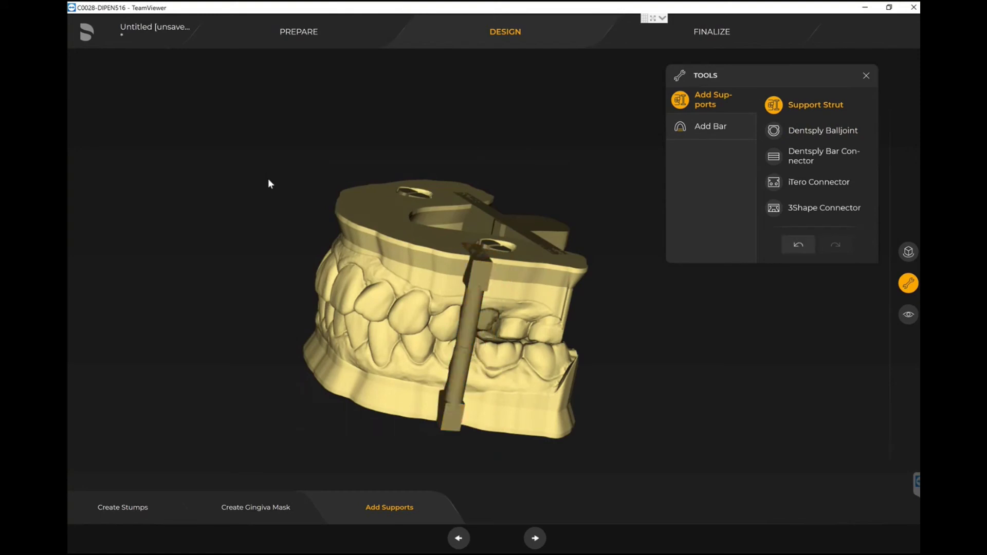
# Place a second support strut diagonally across the teeth
pyautogui.moveTo(267, 178); pyautogui.dragTo(363, 270, button='right')
pyautogui.moveTo(363, 269); pyautogui.dragTo(405, 337)
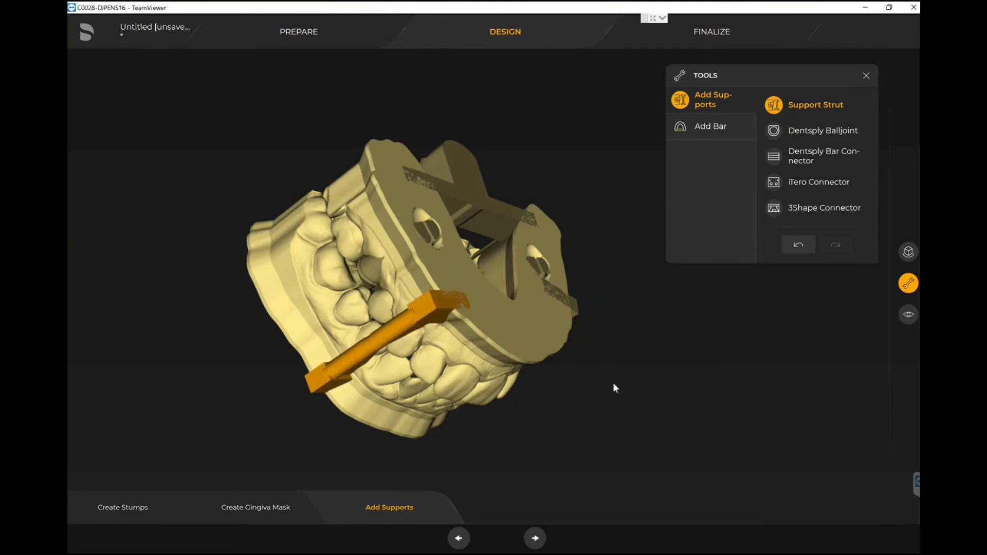
pyautogui.scroll(-3, 652, 348)
pyautogui.moveTo(656, 315); pyautogui.dragTo(550, 268, button='right')
# Tilt the right and left side support struts to new angles and proceed to Finalize
pyautogui.click(531, 276)
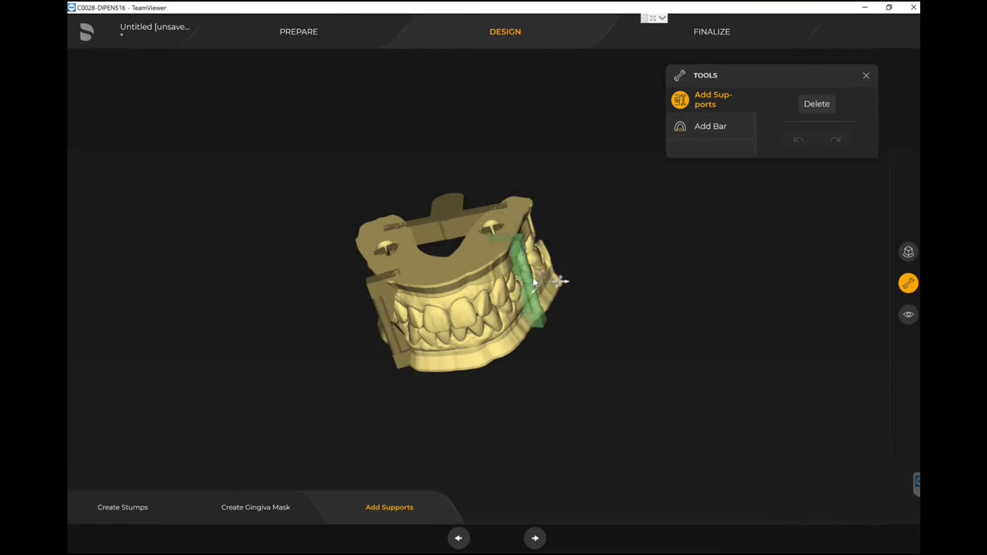
pyautogui.moveTo(579, 289); pyautogui.dragTo(570, 281)
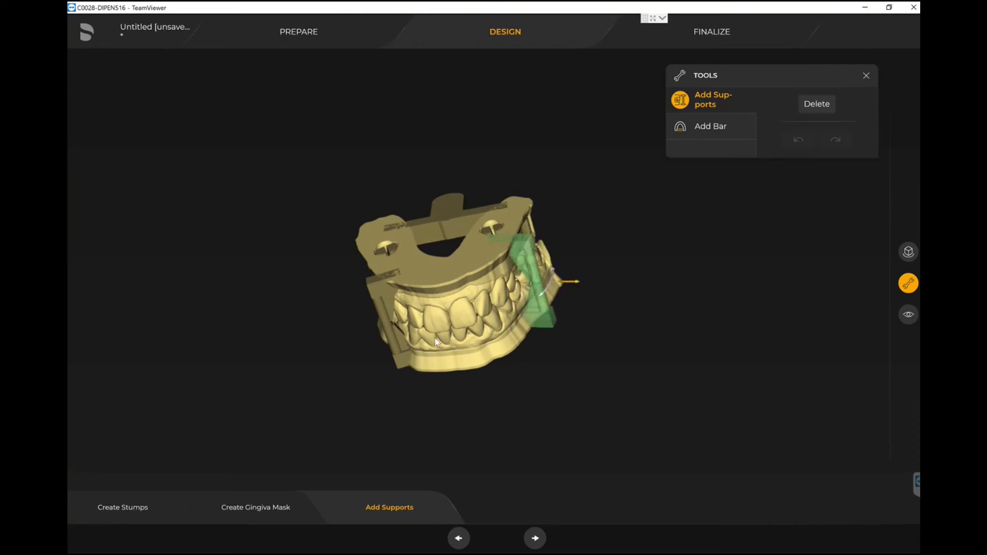
pyautogui.click(386, 305)
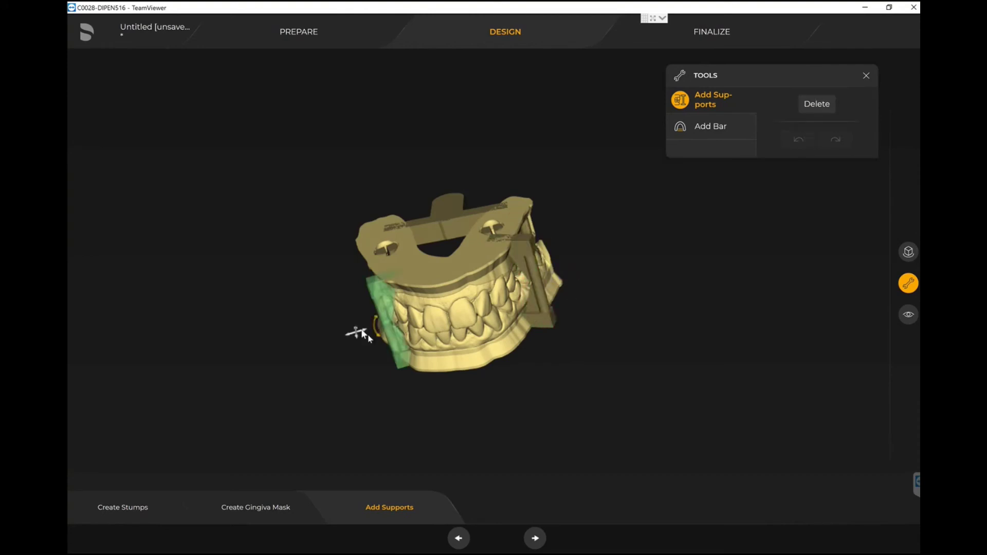
pyautogui.moveTo(358, 333); pyautogui.dragTo(349, 335)
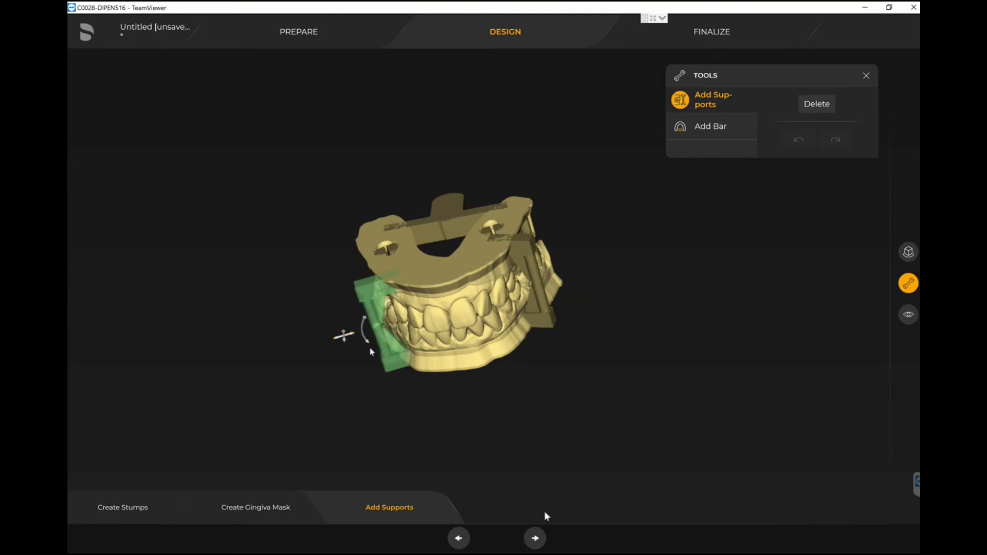
pyautogui.click(537, 538)
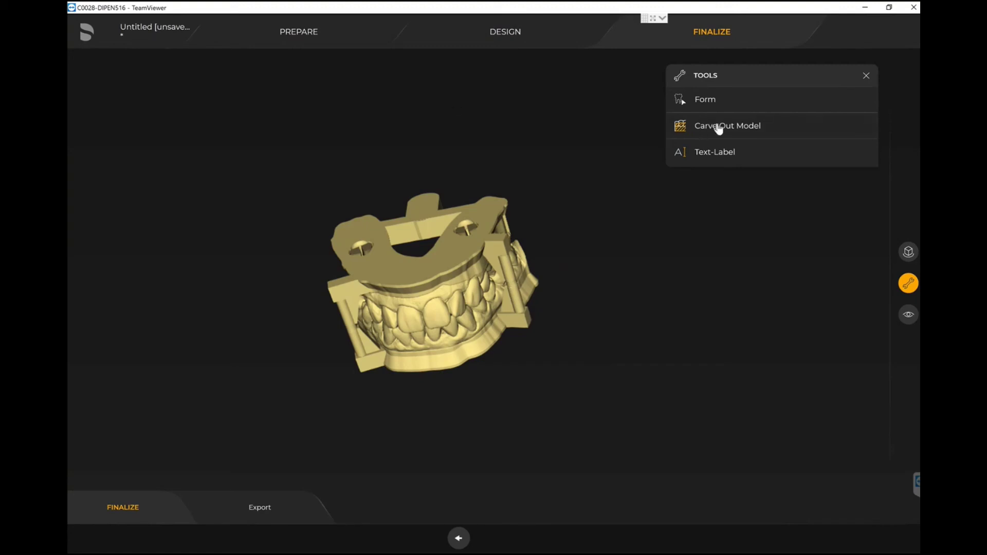
# Open the Carve Out Model tool with its 3.00 mm hollowing thickness
pyautogui.click(738, 124)
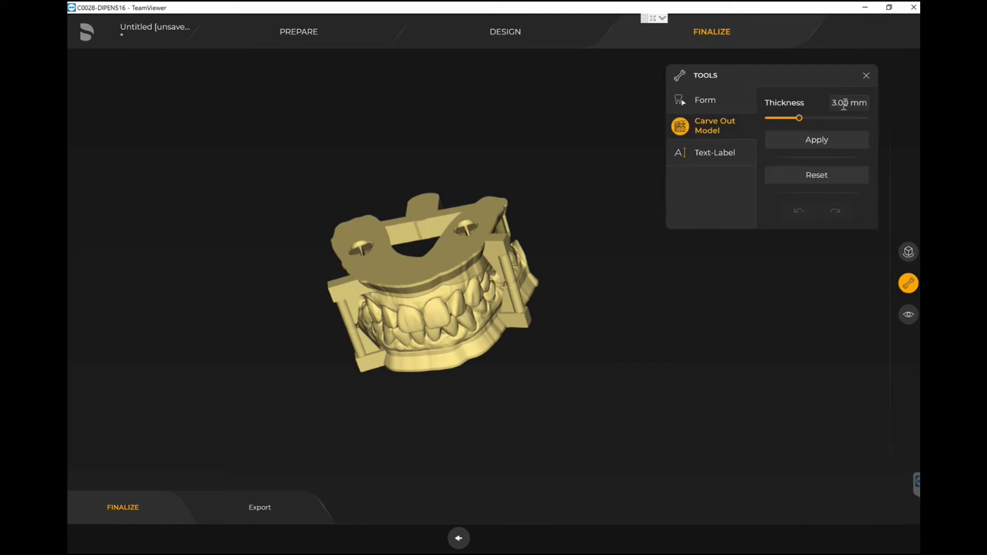
# Hollow out the model bases with a 2.00 mm wall thickness and inspect the underside
pyautogui.click(843, 104)
pyautogui.write('2.00')
pyautogui.click(820, 146)
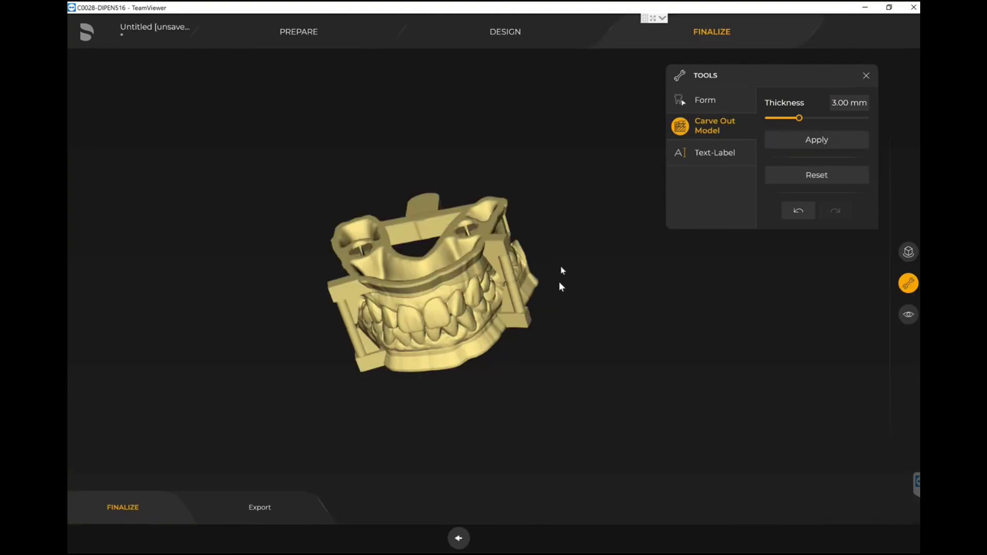
pyautogui.moveTo(491, 303); pyautogui.dragTo(517, 371)
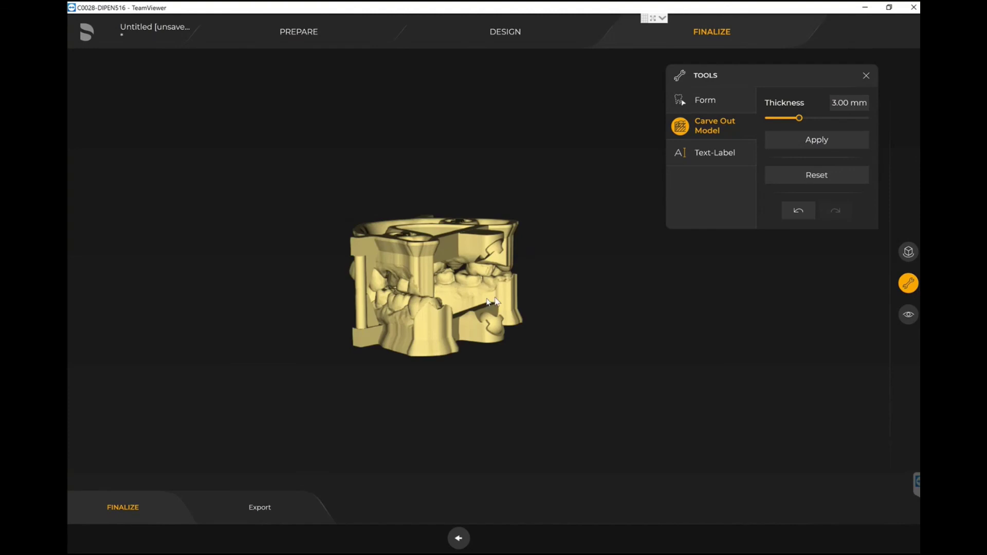
pyautogui.moveTo(522, 302); pyautogui.dragTo(533, 269)
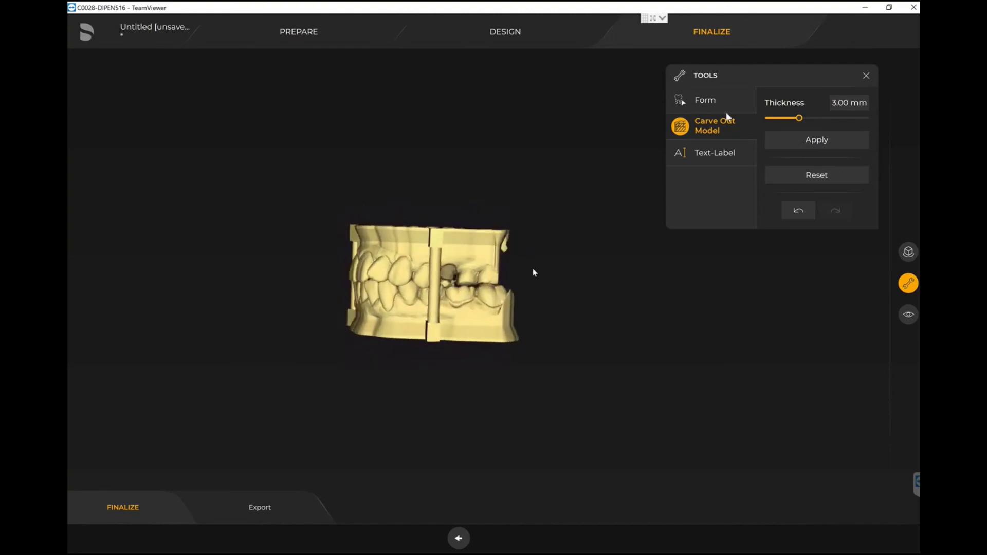
# Bring up the Text-Label tool and start editing the label text
pyautogui.click(711, 160)
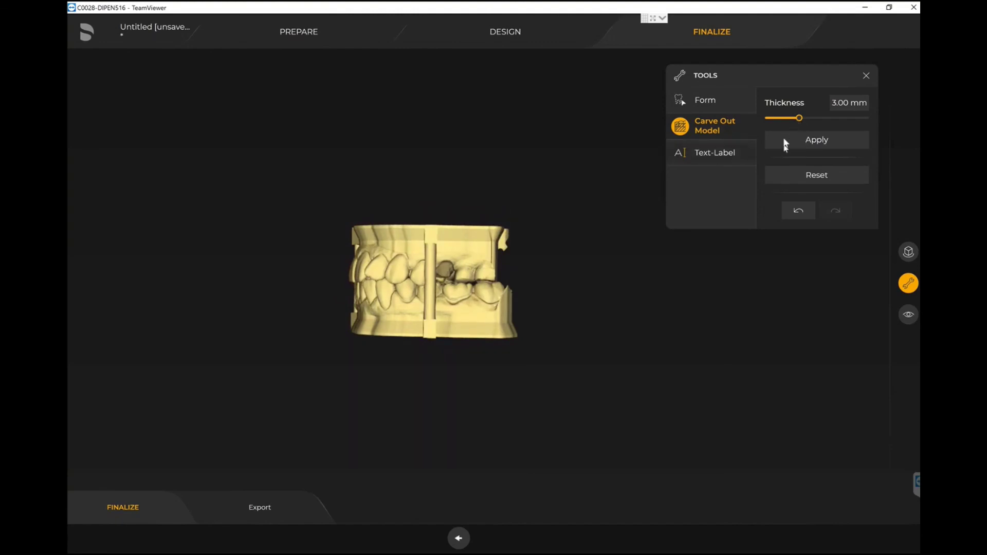
pyautogui.click(754, 155)
pyautogui.click(787, 174)
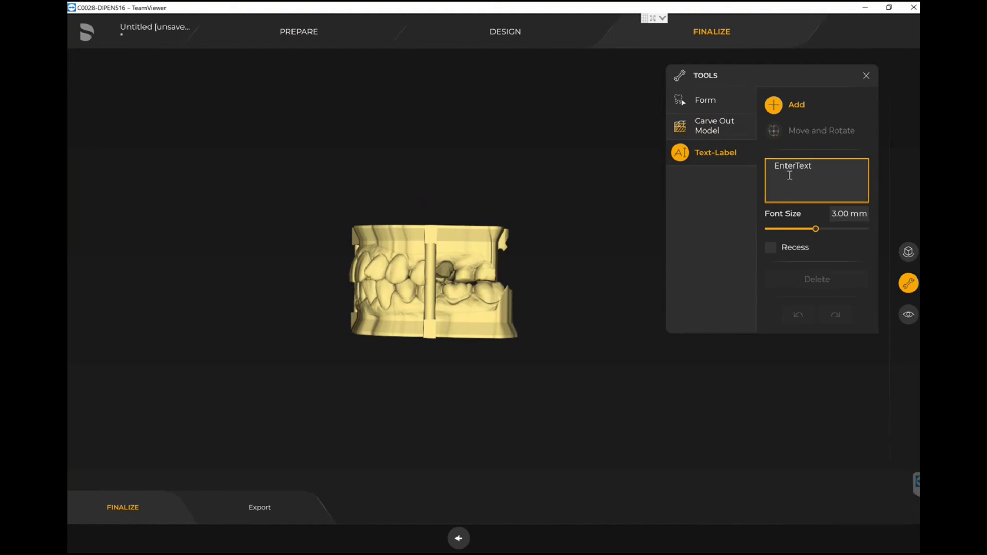
# Place a 'Demo' text label on the front of the model base
pyautogui.write('Demo')
pyautogui.moveTo(850, 167); pyautogui.dragTo(731, 162)
pyautogui.write('Demo')
pyautogui.click(472, 318)
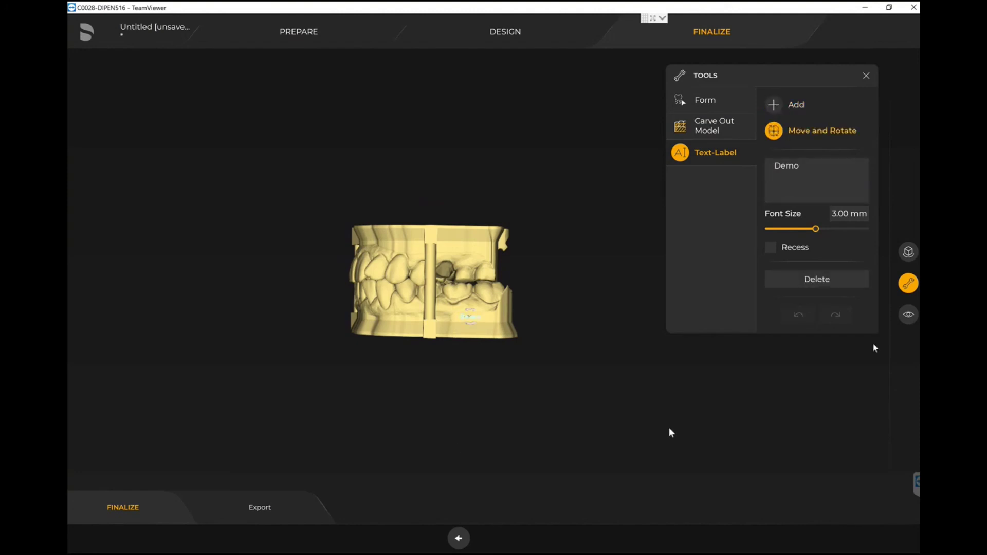
pyautogui.moveTo(246, 296); pyautogui.dragTo(439, 199, button='right')
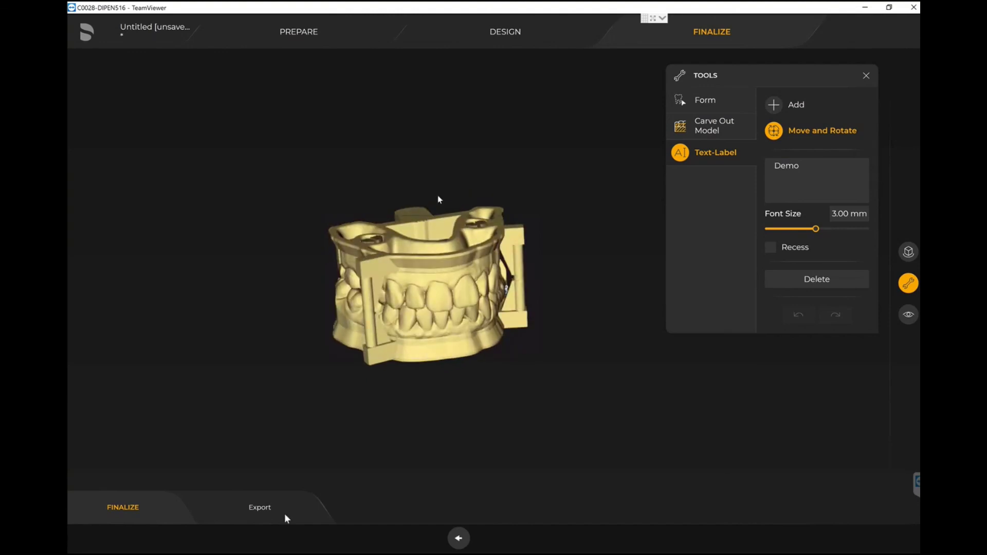
# Open the Export step, then cancel both the Export to Manufacturing and Export as STL dialogs
pyautogui.click(265, 509)
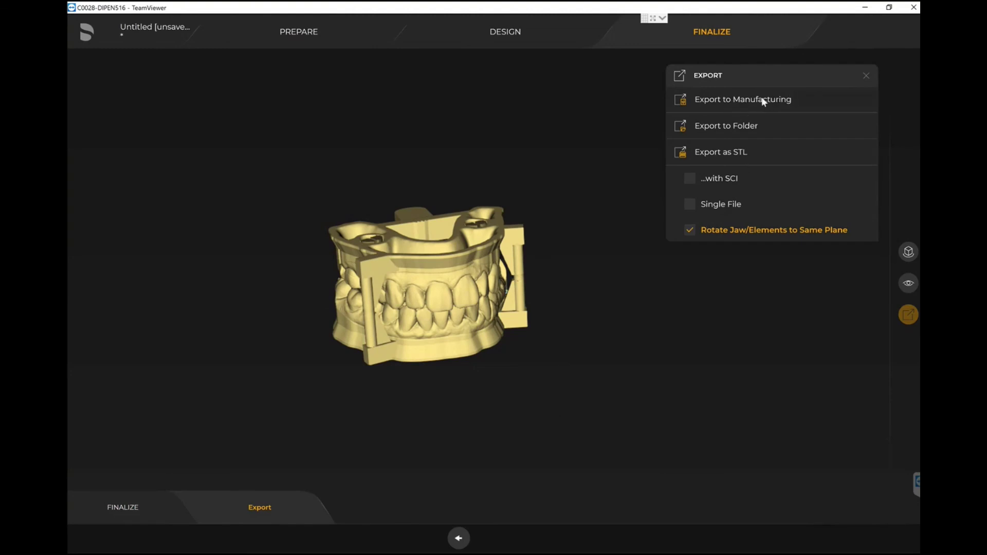
pyautogui.click(762, 98)
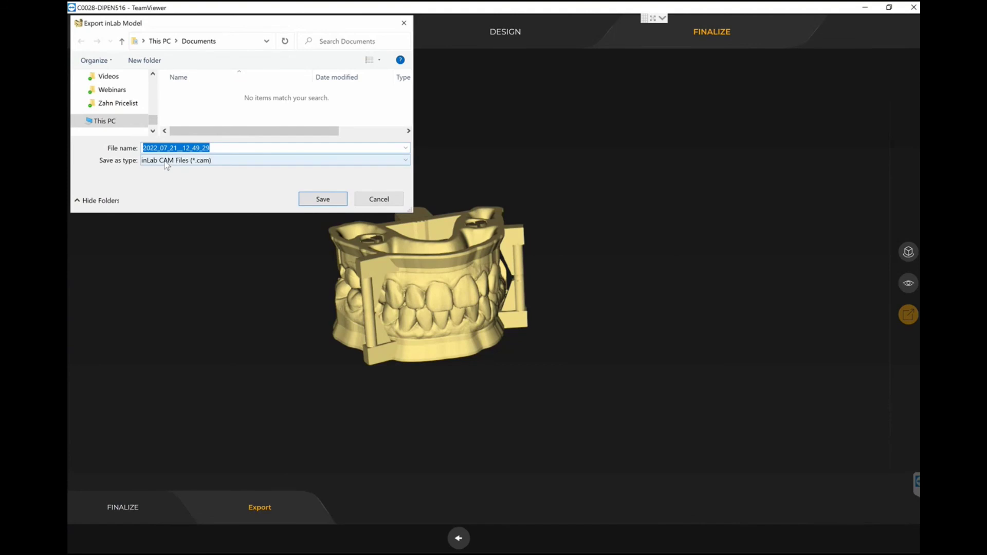
pyautogui.click(380, 200)
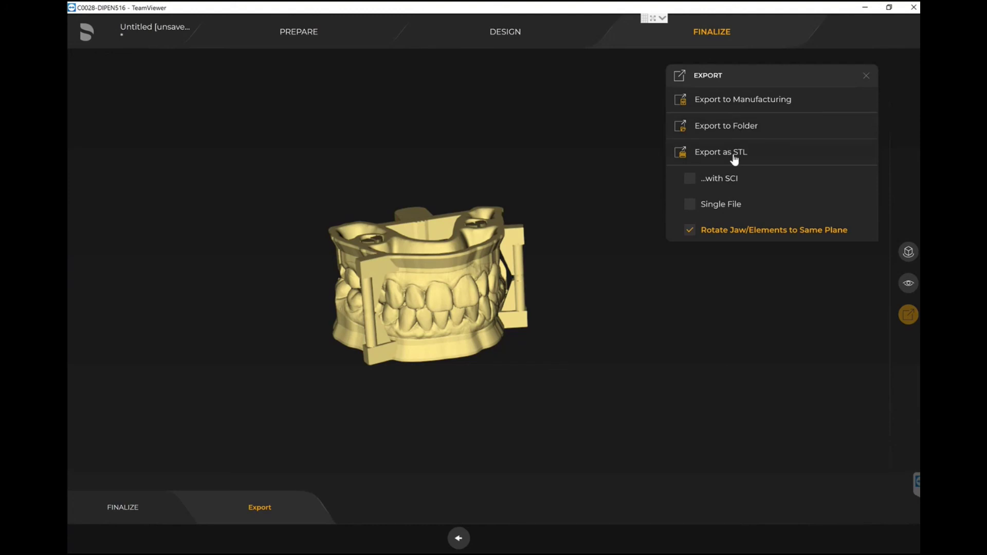
pyautogui.click(733, 154)
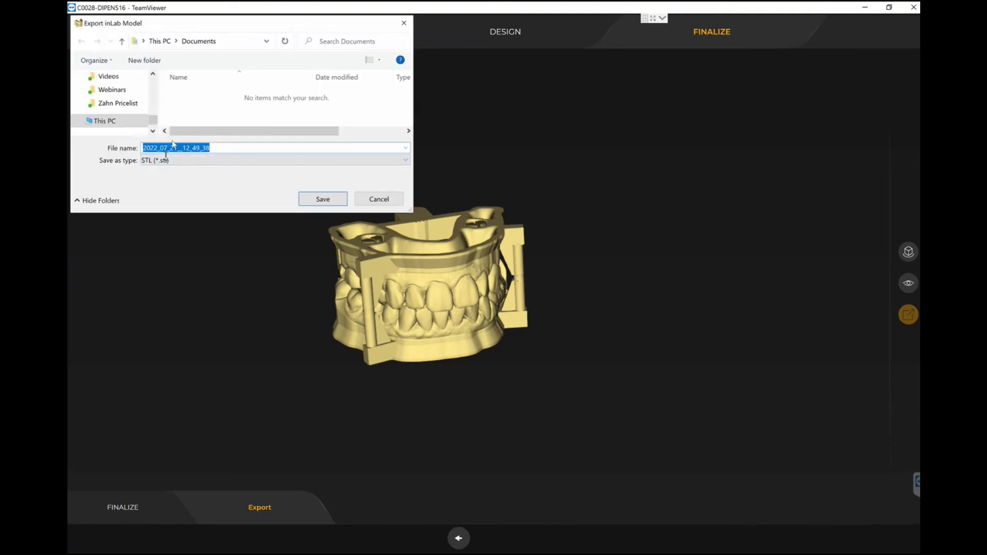
pyautogui.click(393, 200)
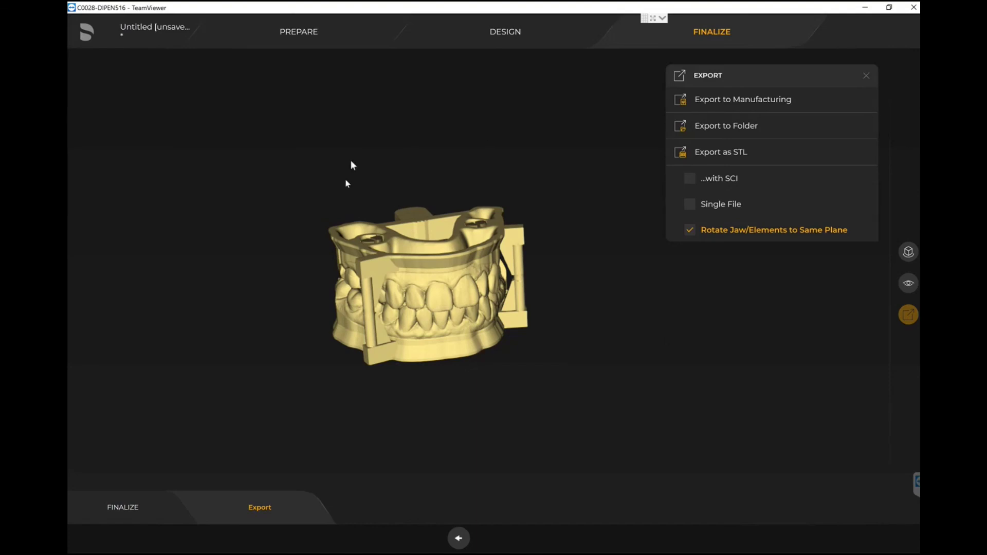
# Back in Prepare, set the construction type to Thermoforming and accept resetting stumps and supports
pyautogui.click(307, 33)
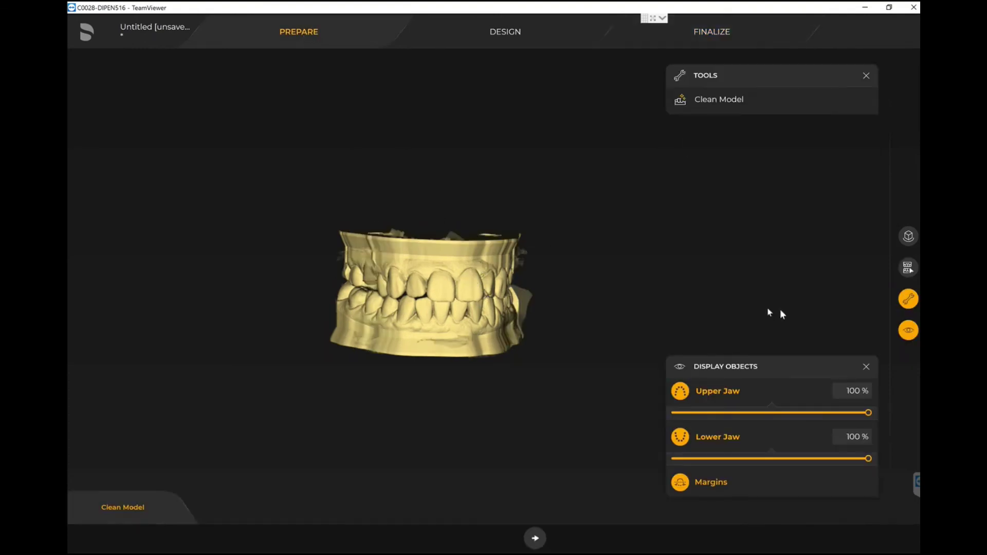
pyautogui.click(908, 267)
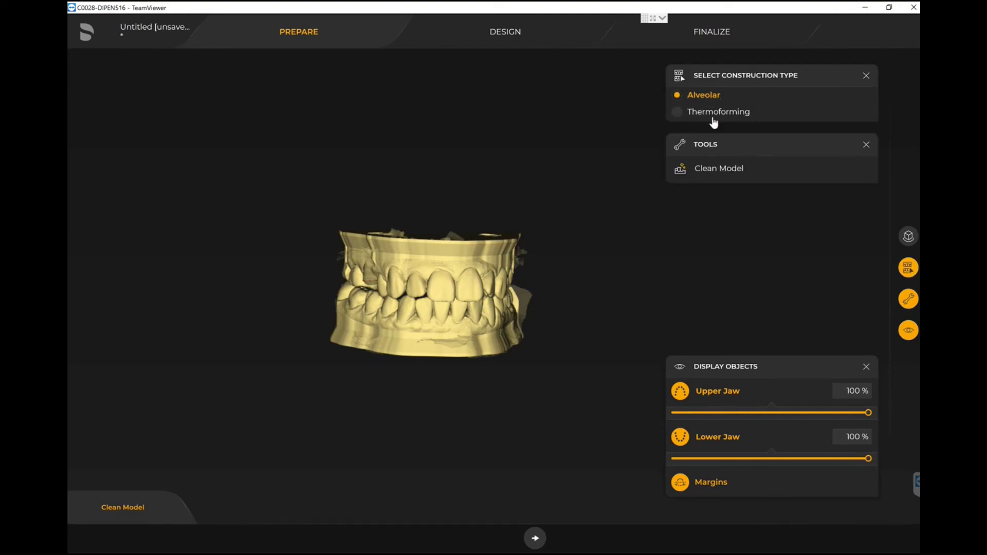
pyautogui.click(679, 116)
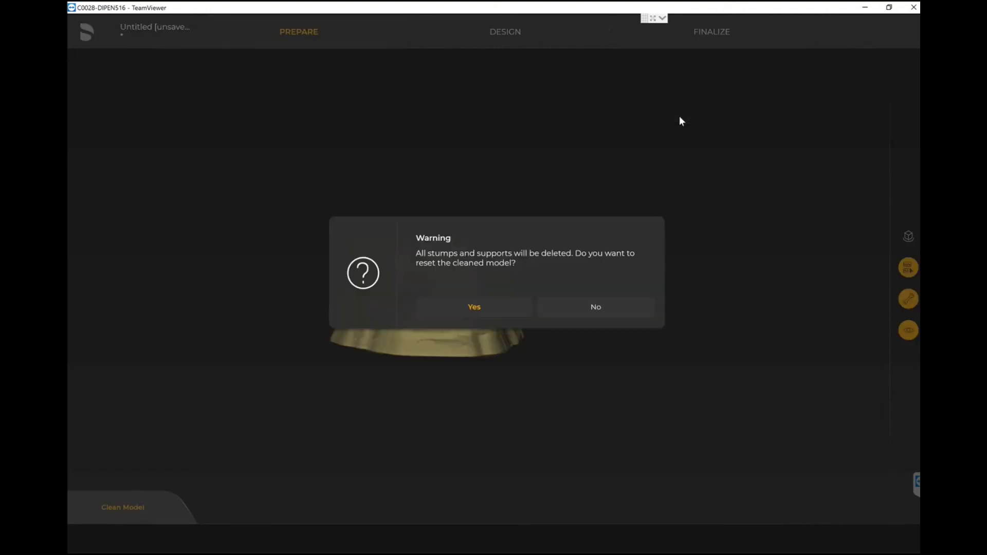
pyautogui.click(477, 316)
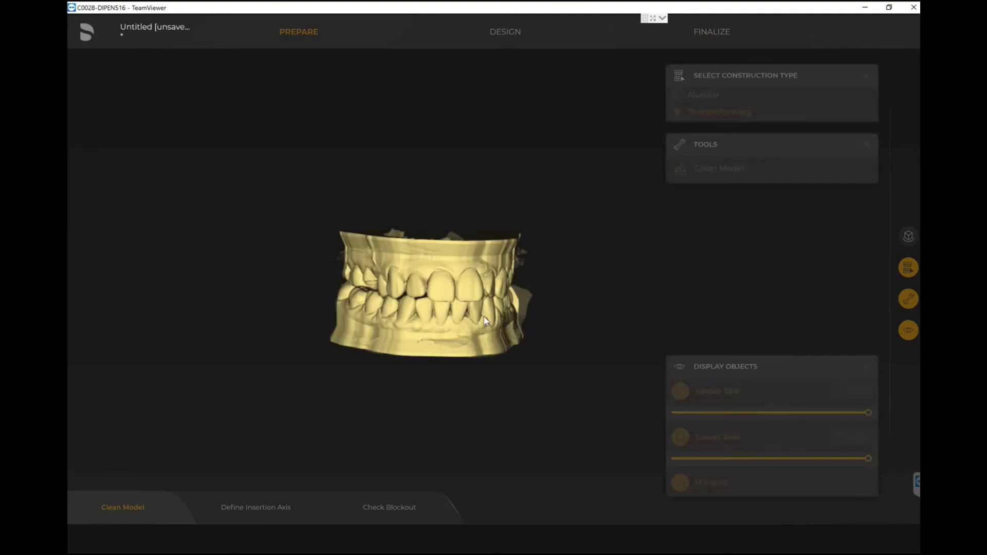
pyautogui.moveTo(590, 257); pyautogui.dragTo(559, 304)
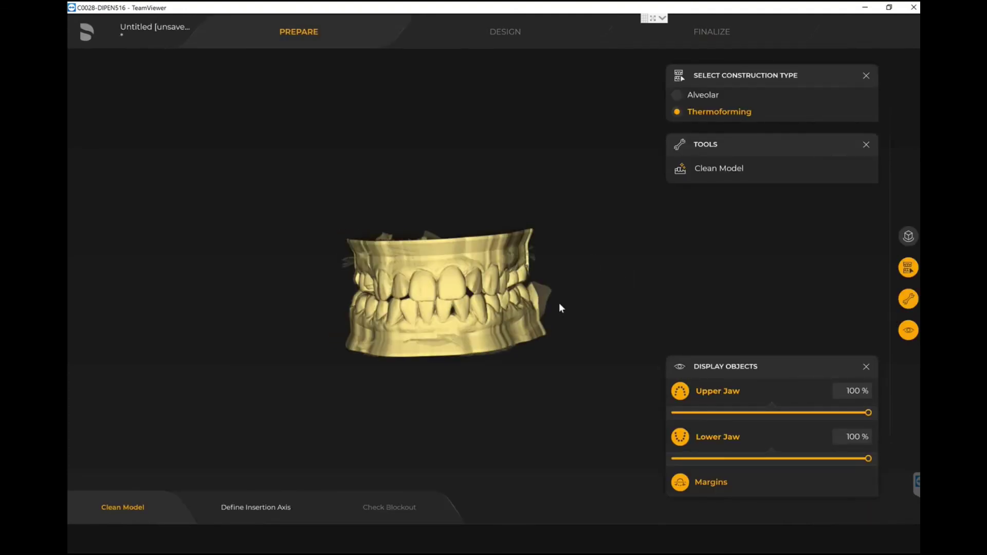